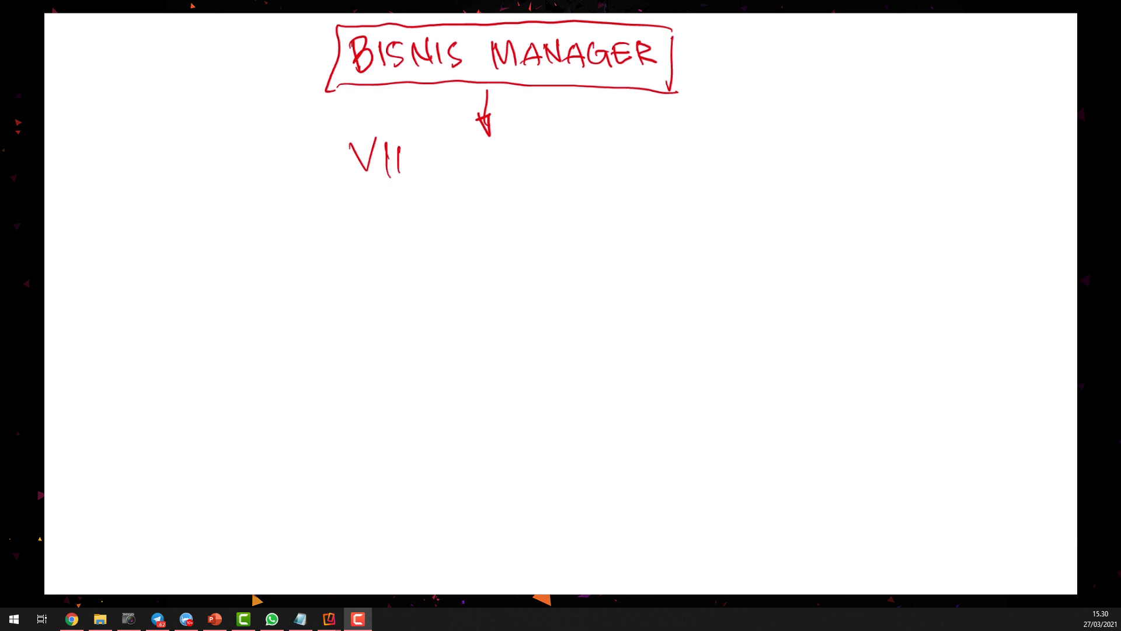
Step: Complete the handwritten heading "VIRTUAL OFFICE" below the arrow and draw a rectangular frame around it
{"action": "mouse_move", "coordinate": [442, 150]}
{"action": "left_mouse_down"}
{"action": "mouse_move", "coordinate": [476, 150]}
{"action": "mouse_move", "coordinate": [486, 174]}
{"action": "left_mouse_up"}
{"action": "left_click_drag", "start_coordinate": [470, 164], "coordinate": [482, 163]}
{"action": "mouse_move", "coordinate": [492, 149]}
{"action": "left_mouse_down"}
{"action": "mouse_move", "coordinate": [493, 170]}
{"action": "mouse_move", "coordinate": [564, 148]}
{"action": "left_mouse_up"}
{"action": "left_click_drag", "start_coordinate": [583, 147], "coordinate": [586, 174]}
{"action": "left_click_drag", "start_coordinate": [578, 147], "coordinate": [596, 145]}
{"action": "left_click_drag", "start_coordinate": [578, 159], "coordinate": [607, 172]}
{"action": "mouse_move", "coordinate": [602, 146]}
{"action": "left_mouse_down"}
{"action": "mouse_move", "coordinate": [621, 144]}
{"action": "mouse_move", "coordinate": [623, 156]}
{"action": "left_mouse_up"}
{"action": "mouse_move", "coordinate": [632, 151]}
{"action": "left_mouse_down"}
{"action": "mouse_move", "coordinate": [633, 170]}
{"action": "mouse_move", "coordinate": [698, 173]}
{"action": "mouse_move", "coordinate": [698, 148]}
{"action": "left_mouse_up"}
{"action": "left_click_drag", "start_coordinate": [684, 162], "coordinate": [735, 185]}
{"action": "mouse_move", "coordinate": [324, 188]}
{"action": "left_mouse_down"}
{"action": "mouse_move", "coordinate": [664, 185]}
{"action": "mouse_move", "coordinate": [421, 131]}
{"action": "mouse_move", "coordinate": [721, 185]}
{"action": "left_mouse_up"}
{"action": "left_click_drag", "start_coordinate": [717, 135], "coordinate": [725, 194]}
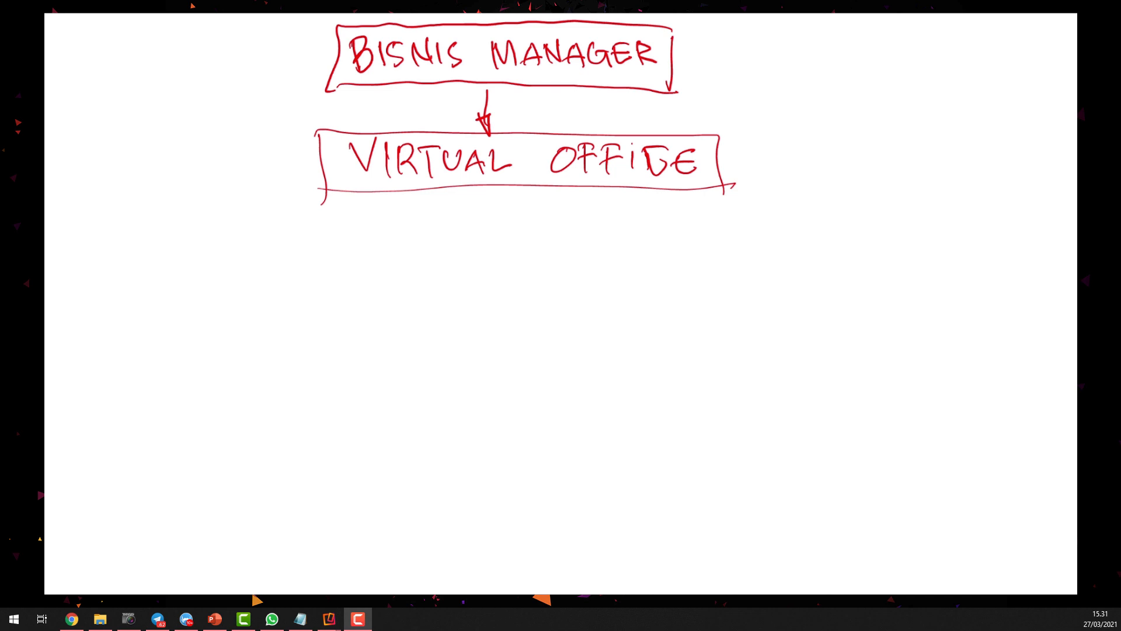
Step: Handwrite the bullet "- KARYAWAN / TIM" below the framed VIRTUAL OFFICE heading
{"action": "mouse_move", "coordinate": [347, 236]}
{"action": "left_mouse_down"}
{"action": "mouse_move", "coordinate": [383, 246]}
{"action": "mouse_move", "coordinate": [416, 243]}
{"action": "mouse_move", "coordinate": [418, 233]}
{"action": "left_mouse_up"}
{"action": "mouse_move", "coordinate": [423, 221]}
{"action": "left_mouse_down"}
{"action": "mouse_move", "coordinate": [424, 246]}
{"action": "mouse_move", "coordinate": [451, 240]}
{"action": "left_mouse_up"}
{"action": "mouse_move", "coordinate": [461, 222]}
{"action": "left_mouse_down"}
{"action": "mouse_move", "coordinate": [446, 257]}
{"action": "mouse_move", "coordinate": [480, 248]}
{"action": "left_mouse_up"}
{"action": "mouse_move", "coordinate": [460, 240]}
{"action": "left_mouse_down"}
{"action": "mouse_move", "coordinate": [502, 227]}
{"action": "mouse_move", "coordinate": [548, 253]}
{"action": "left_mouse_up"}
{"action": "mouse_move", "coordinate": [584, 218]}
{"action": "left_mouse_down"}
{"action": "mouse_move", "coordinate": [556, 261]}
{"action": "mouse_move", "coordinate": [607, 260]}
{"action": "left_mouse_up"}
{"action": "mouse_move", "coordinate": [594, 231]}
{"action": "left_mouse_down"}
{"action": "mouse_move", "coordinate": [618, 227]}
{"action": "mouse_move", "coordinate": [627, 252]}
{"action": "left_mouse_up"}
{"action": "mouse_move", "coordinate": [636, 234]}
{"action": "left_mouse_down"}
{"action": "mouse_move", "coordinate": [638, 253]}
{"action": "mouse_move", "coordinate": [658, 251]}
{"action": "left_mouse_up"}
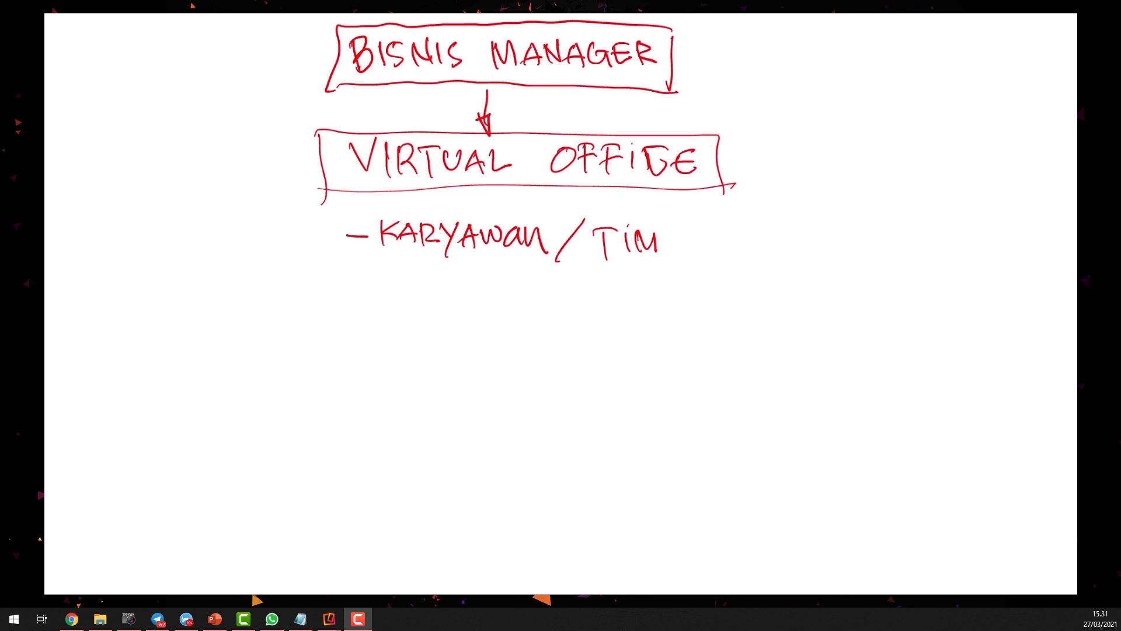
Step: Draw an arrow from TIM to the handwritten words "Delegasi PEKERJAAN" and circle those words
{"action": "mouse_move", "coordinate": [679, 244]}
{"action": "left_mouse_down"}
{"action": "mouse_move", "coordinate": [714, 243]}
{"action": "mouse_move", "coordinate": [702, 251]}
{"action": "left_mouse_up"}
{"action": "left_click_drag", "start_coordinate": [749, 216], "coordinate": [751, 257]}
{"action": "mouse_move", "coordinate": [746, 219]}
{"action": "left_mouse_down"}
{"action": "mouse_move", "coordinate": [755, 254]}
{"action": "mouse_move", "coordinate": [821, 255]}
{"action": "mouse_move", "coordinate": [813, 265]}
{"action": "left_mouse_up"}
{"action": "mouse_move", "coordinate": [828, 240]}
{"action": "left_mouse_down"}
{"action": "mouse_move", "coordinate": [838, 232]}
{"action": "mouse_move", "coordinate": [845, 252]}
{"action": "left_mouse_up"}
{"action": "mouse_move", "coordinate": [856, 233]}
{"action": "left_mouse_down"}
{"action": "mouse_move", "coordinate": [848, 251]}
{"action": "mouse_move", "coordinate": [870, 253]}
{"action": "mouse_move", "coordinate": [901, 216]}
{"action": "mouse_move", "coordinate": [904, 249]}
{"action": "left_mouse_up"}
{"action": "mouse_move", "coordinate": [933, 237]}
{"action": "left_mouse_down"}
{"action": "mouse_move", "coordinate": [933, 254]}
{"action": "mouse_move", "coordinate": [965, 253]}
{"action": "left_mouse_up"}
{"action": "mouse_move", "coordinate": [971, 237]}
{"action": "left_mouse_down"}
{"action": "mouse_move", "coordinate": [971, 258]}
{"action": "mouse_move", "coordinate": [987, 257]}
{"action": "left_mouse_up"}
{"action": "mouse_move", "coordinate": [993, 234]}
{"action": "left_mouse_down"}
{"action": "mouse_move", "coordinate": [983, 273]}
{"action": "mouse_move", "coordinate": [1021, 250]}
{"action": "left_mouse_up"}
{"action": "left_click_drag", "start_coordinate": [1023, 262], "coordinate": [1042, 256]}
{"action": "mouse_move", "coordinate": [1046, 263]}
{"action": "left_mouse_down"}
{"action": "mouse_move", "coordinate": [1045, 244]}
{"action": "mouse_move", "coordinate": [1064, 236]}
{"action": "left_mouse_up"}
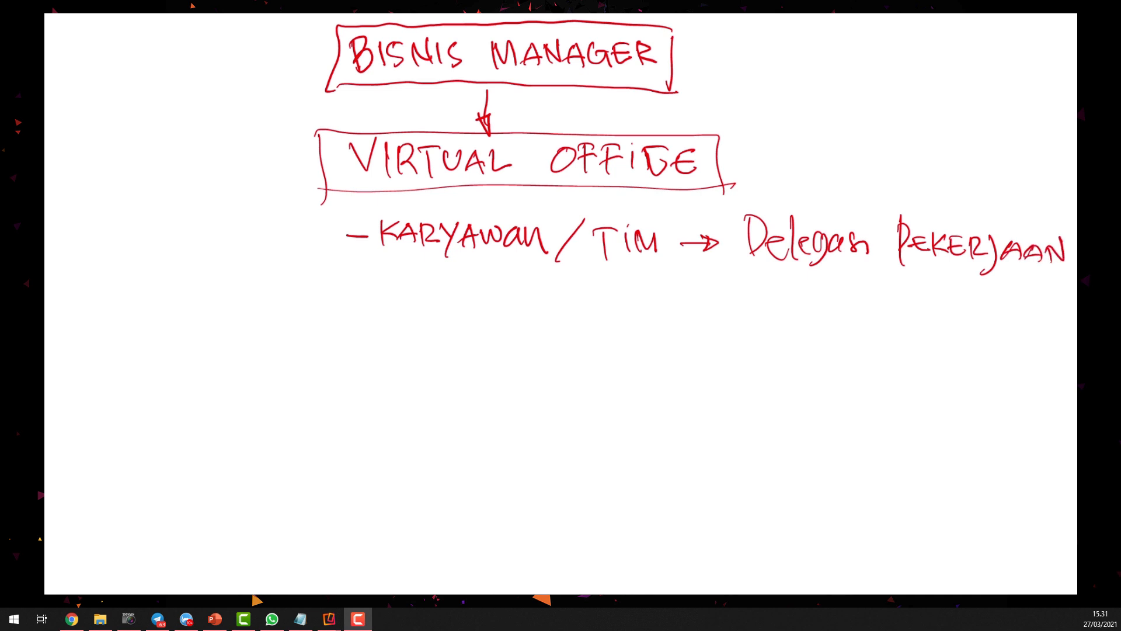
{"action": "mouse_move", "coordinate": [729, 217]}
{"action": "left_mouse_down"}
{"action": "mouse_move", "coordinate": [806, 182]}
{"action": "mouse_move", "coordinate": [765, 324]}
{"action": "mouse_move", "coordinate": [757, 189]}
{"action": "left_mouse_up"}
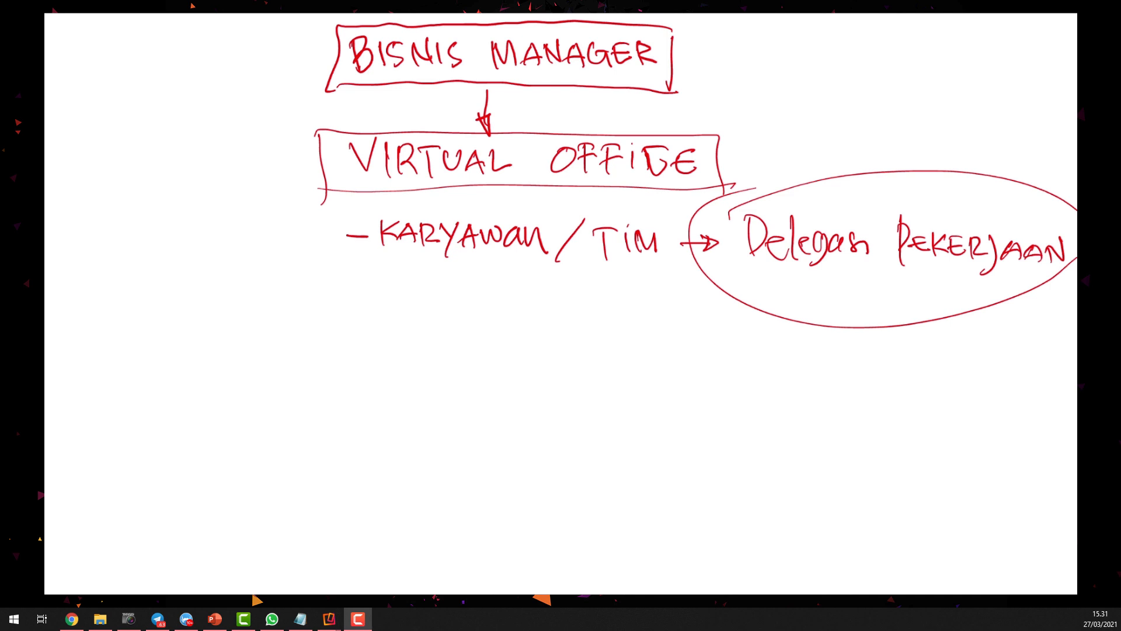
Step: Handwrite the bullet "- Bikin Iklan" below the circled Delegasi PEKERJAAN
{"action": "left_click_drag", "start_coordinate": [733, 369], "coordinate": [772, 375]}
{"action": "mouse_move", "coordinate": [768, 353]}
{"action": "left_mouse_down"}
{"action": "mouse_move", "coordinate": [789, 361]}
{"action": "mouse_move", "coordinate": [772, 376]}
{"action": "left_mouse_up"}
{"action": "mouse_move", "coordinate": [790, 359]}
{"action": "left_mouse_down"}
{"action": "mouse_move", "coordinate": [792, 377]}
{"action": "mouse_move", "coordinate": [821, 372]}
{"action": "left_mouse_up"}
{"action": "left_click_drag", "start_coordinate": [827, 365], "coordinate": [890, 373]}
{"action": "mouse_move", "coordinate": [899, 348]}
{"action": "left_mouse_down"}
{"action": "mouse_move", "coordinate": [898, 371]}
{"action": "mouse_move", "coordinate": [903, 355]}
{"action": "mouse_move", "coordinate": [915, 369]}
{"action": "left_mouse_up"}
{"action": "mouse_move", "coordinate": [934, 358]}
{"action": "left_mouse_down"}
{"action": "mouse_move", "coordinate": [925, 371]}
{"action": "mouse_move", "coordinate": [964, 373]}
{"action": "left_mouse_up"}
Step: Handwrite the bullet "- Kelola Keuangan" under the Bikin Iklan bullet
{"action": "left_click_drag", "start_coordinate": [727, 413], "coordinate": [774, 433]}
{"action": "mouse_move", "coordinate": [794, 395]}
{"action": "left_mouse_down"}
{"action": "mouse_move", "coordinate": [795, 424]}
{"action": "mouse_move", "coordinate": [825, 425]}
{"action": "left_mouse_up"}
{"action": "mouse_move", "coordinate": [831, 409]}
{"action": "left_mouse_down"}
{"action": "mouse_move", "coordinate": [847, 424]}
{"action": "mouse_move", "coordinate": [899, 425]}
{"action": "left_mouse_up"}
{"action": "mouse_move", "coordinate": [909, 394]}
{"action": "left_mouse_down"}
{"action": "mouse_move", "coordinate": [899, 411]}
{"action": "mouse_move", "coordinate": [926, 418]}
{"action": "mouse_move", "coordinate": [952, 402]}
{"action": "mouse_move", "coordinate": [976, 419]}
{"action": "left_mouse_up"}
{"action": "left_click_drag", "start_coordinate": [972, 401], "coordinate": [993, 437]}
{"action": "mouse_move", "coordinate": [1024, 403]}
{"action": "left_mouse_down"}
{"action": "mouse_move", "coordinate": [1025, 420]}
{"action": "mouse_move", "coordinate": [1049, 422]}
{"action": "left_mouse_up"}
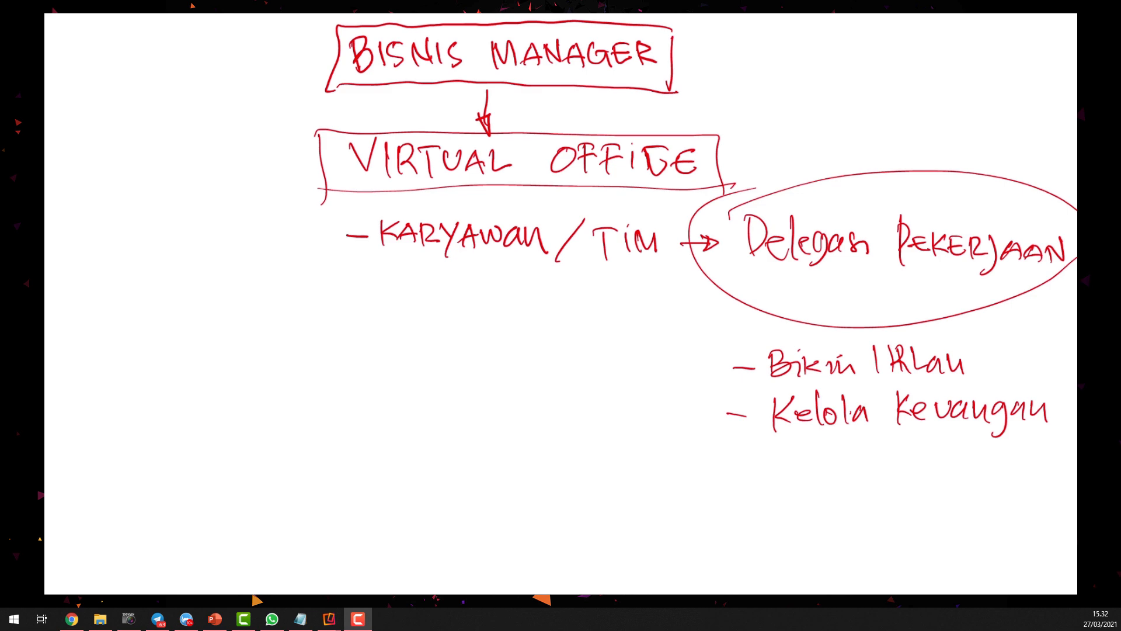
Step: Handwrite the bullet "- Posting Fanspage" under the Kelola Keuangan bullet
{"action": "mouse_move", "coordinate": [725, 474]}
{"action": "left_mouse_down"}
{"action": "mouse_move", "coordinate": [747, 472]}
{"action": "mouse_move", "coordinate": [777, 492]}
{"action": "left_mouse_up"}
{"action": "left_click_drag", "start_coordinate": [770, 449], "coordinate": [802, 485]}
{"action": "left_click_drag", "start_coordinate": [820, 459], "coordinate": [823, 487]}
{"action": "mouse_move", "coordinate": [817, 470]}
{"action": "left_mouse_down"}
{"action": "mouse_move", "coordinate": [840, 465]}
{"action": "mouse_move", "coordinate": [843, 485]}
{"action": "left_mouse_up"}
{"action": "mouse_move", "coordinate": [851, 484]}
{"action": "left_mouse_down"}
{"action": "mouse_move", "coordinate": [861, 471]}
{"action": "mouse_move", "coordinate": [863, 486]}
{"action": "left_mouse_up"}
{"action": "left_click_drag", "start_coordinate": [879, 471], "coordinate": [876, 489]}
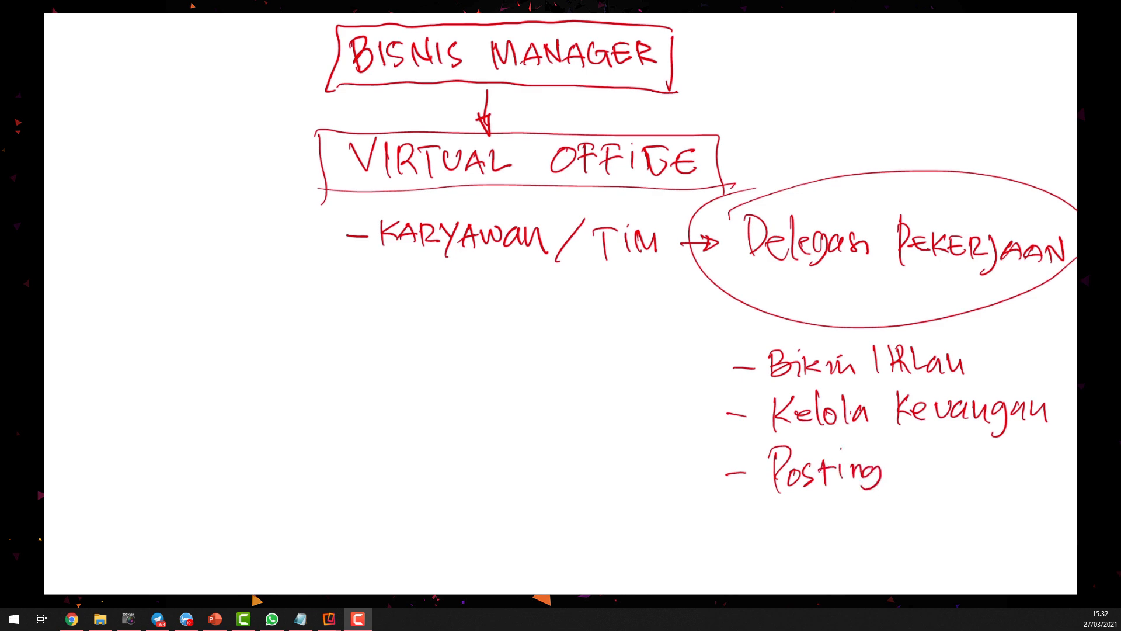
{"action": "mouse_move", "coordinate": [911, 457]}
{"action": "left_mouse_down"}
{"action": "mouse_move", "coordinate": [909, 484]}
{"action": "mouse_move", "coordinate": [925, 453]}
{"action": "left_mouse_up"}
{"action": "left_click_drag", "start_coordinate": [902, 474], "coordinate": [952, 479]}
{"action": "mouse_move", "coordinate": [962, 465]}
{"action": "left_mouse_down"}
{"action": "mouse_move", "coordinate": [954, 482]}
{"action": "mouse_move", "coordinate": [981, 476]}
{"action": "mouse_move", "coordinate": [1006, 493]}
{"action": "mouse_move", "coordinate": [1057, 484]}
{"action": "left_mouse_up"}
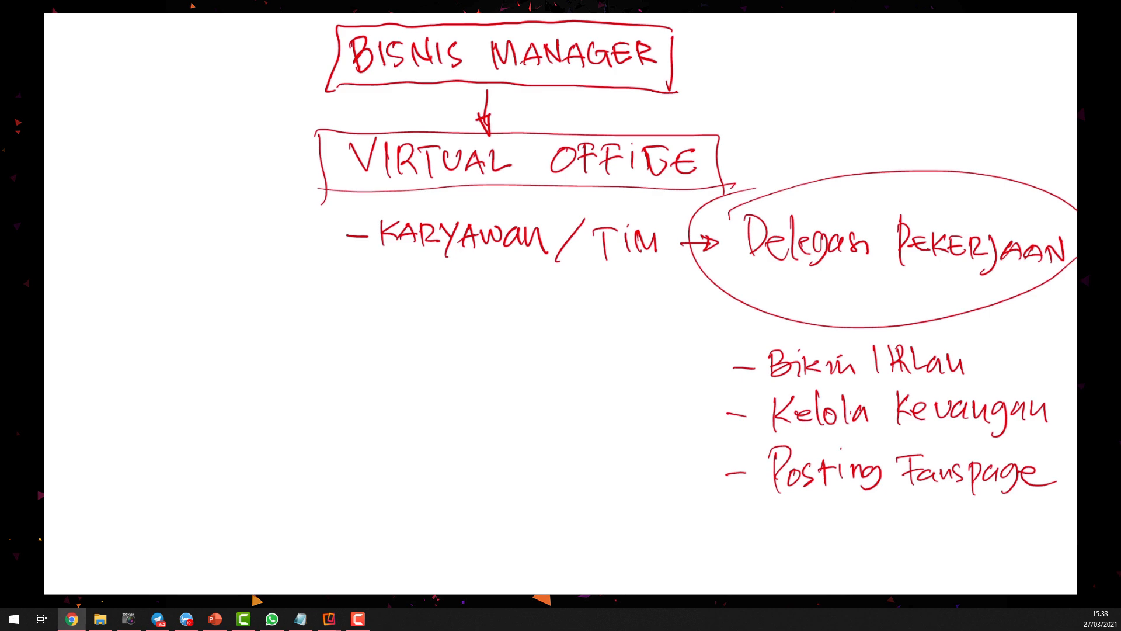
Step: Leave the drawing board for Chrome and highlight the business.facebook.com/overview address
{"action": "key", "text": "Escape"}
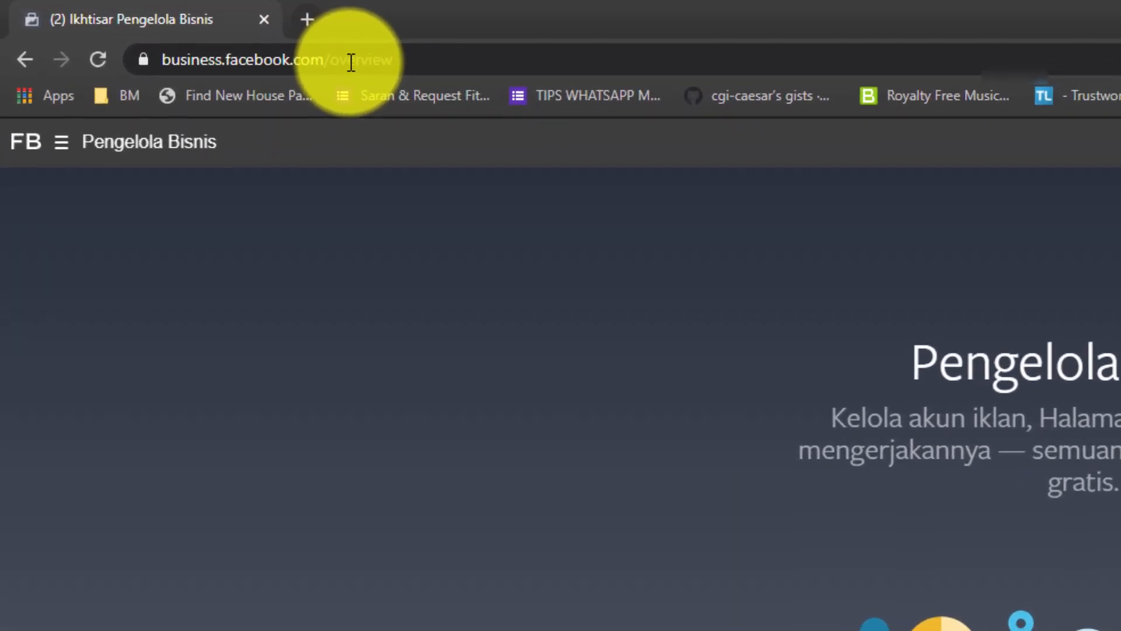
{"action": "left_click", "coordinate": [417, 60]}
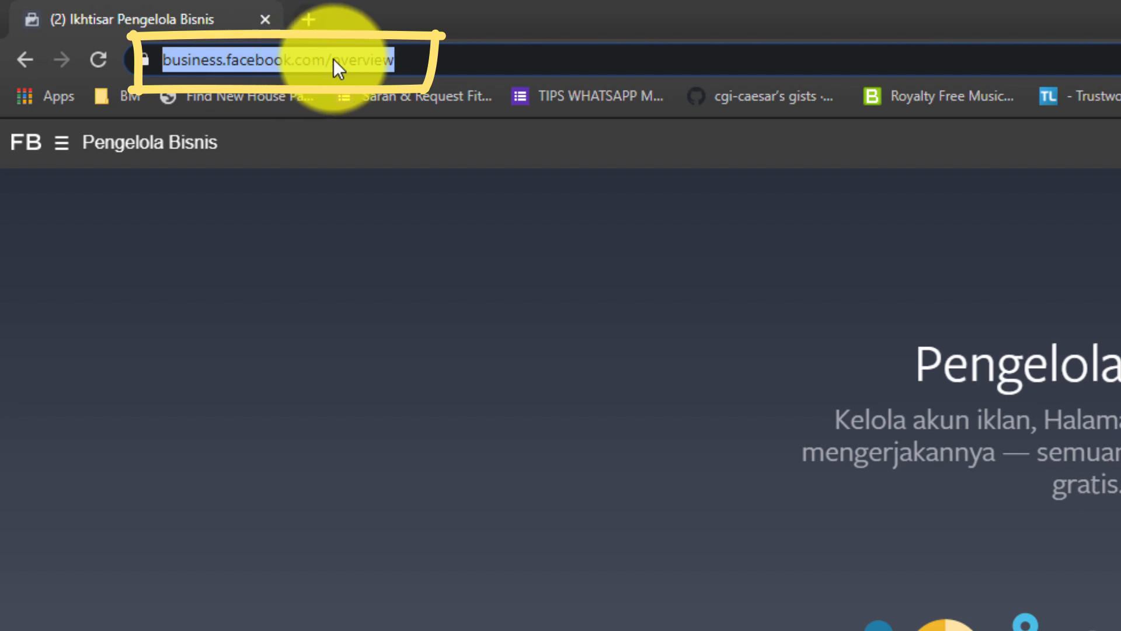
{"action": "left_click", "coordinate": [427, 53]}
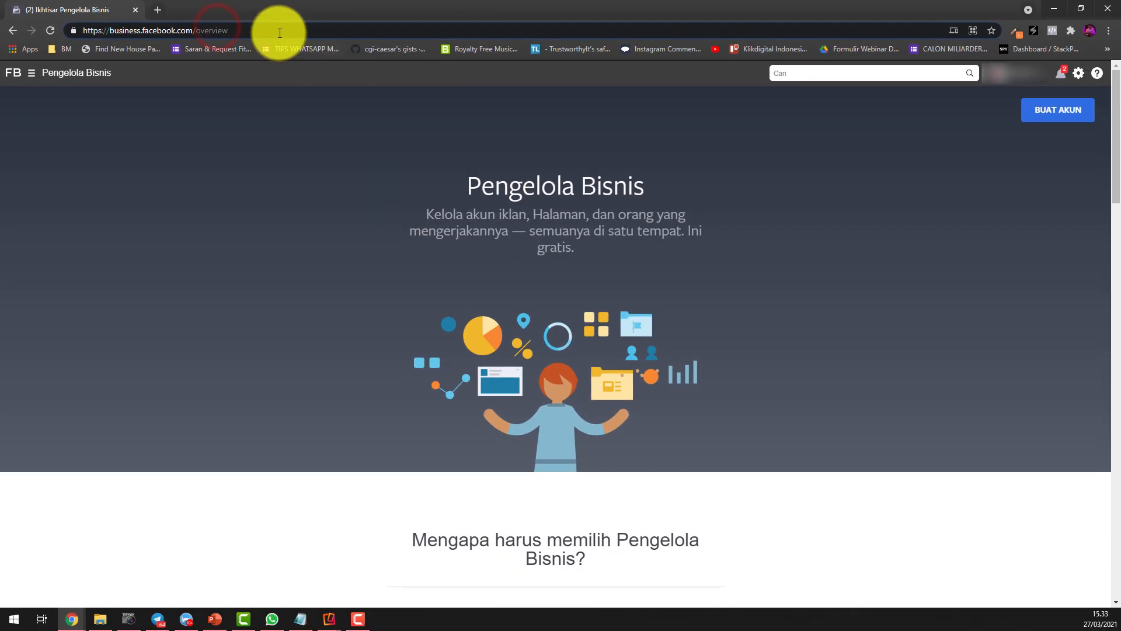
{"action": "left_click", "coordinate": [284, 31]}
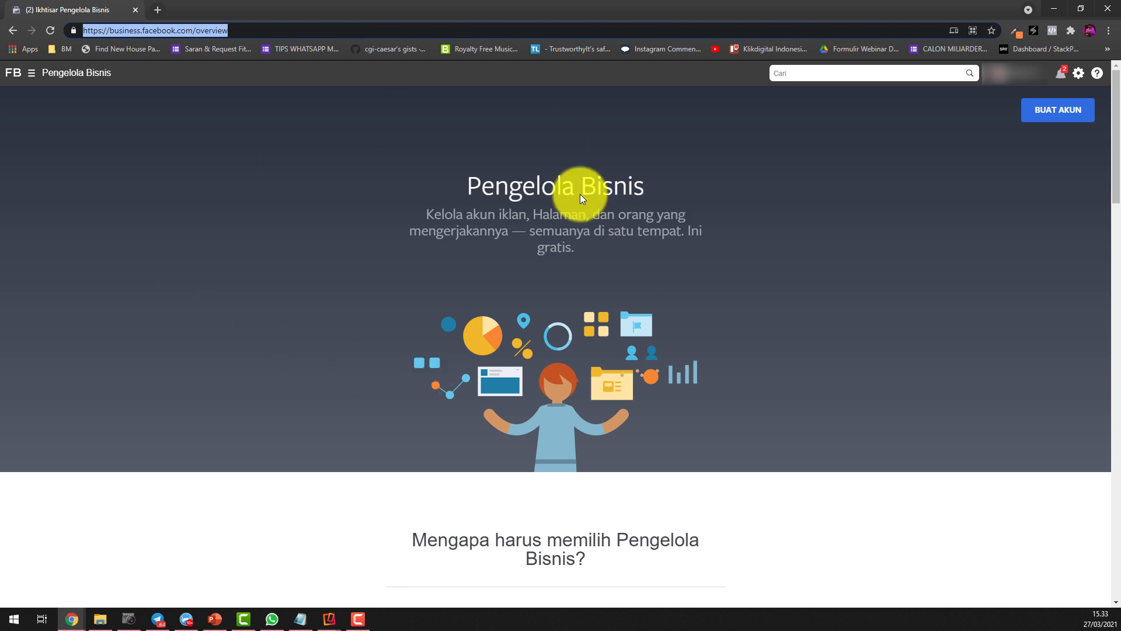
{"action": "left_click", "coordinate": [282, 215]}
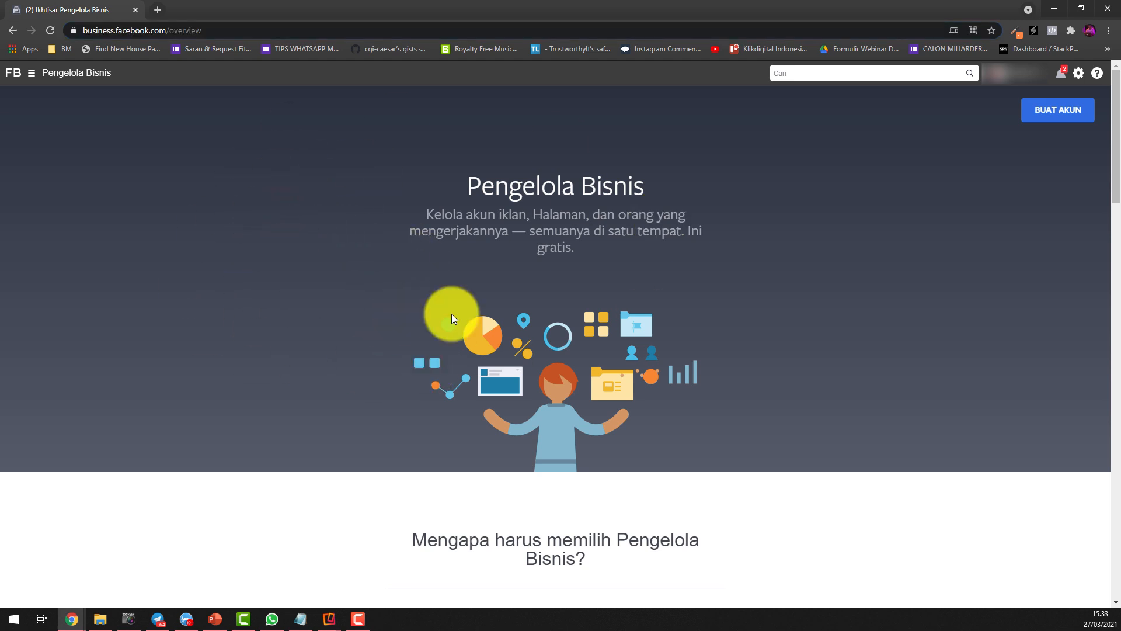
Step: Look through the Pengelola Bisnis overview page, from its title and benefits to the common questions
{"action": "left_click_drag", "start_coordinate": [512, 184], "coordinate": [647, 187]}
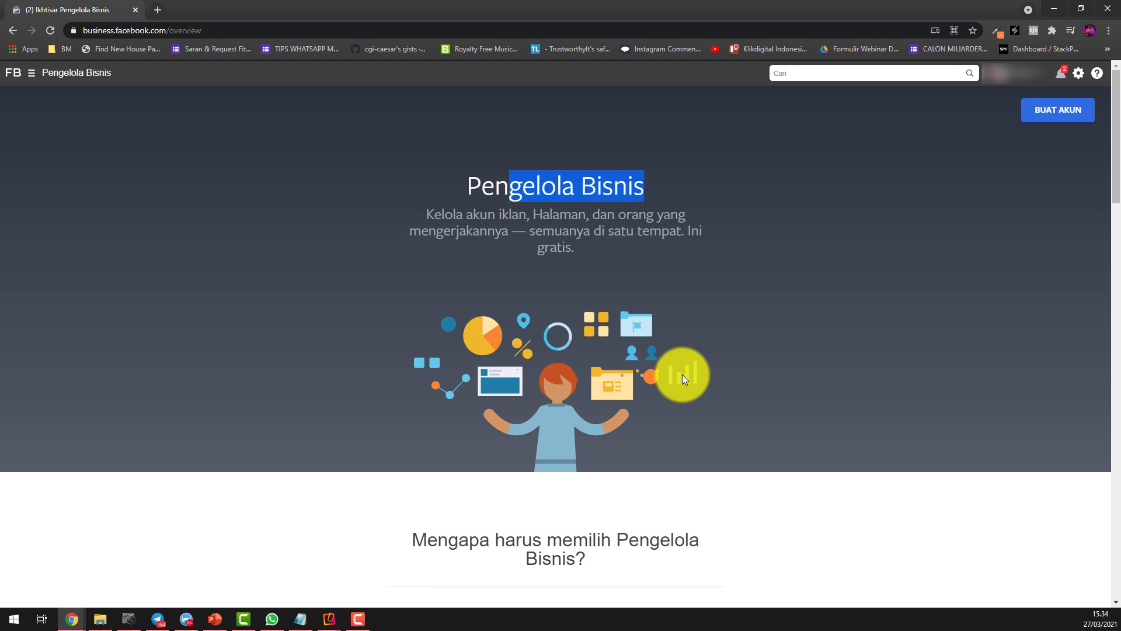
{"action": "left_click", "coordinate": [464, 184]}
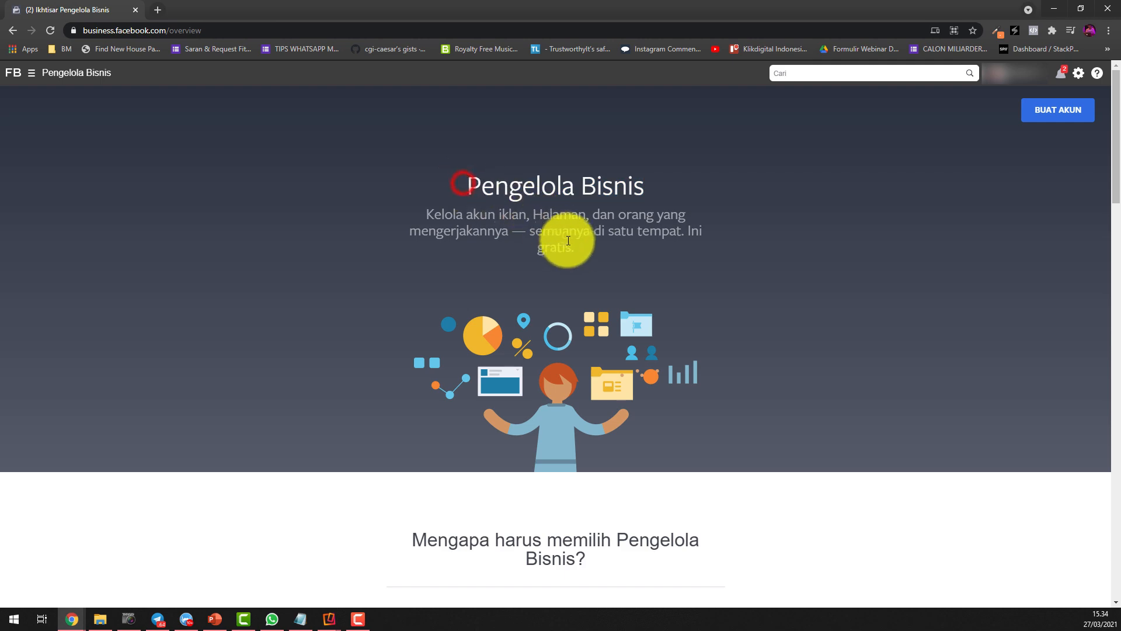
{"action": "scroll", "coordinate": [570, 252], "scroll_direction": "down", "scroll_amount": 7}
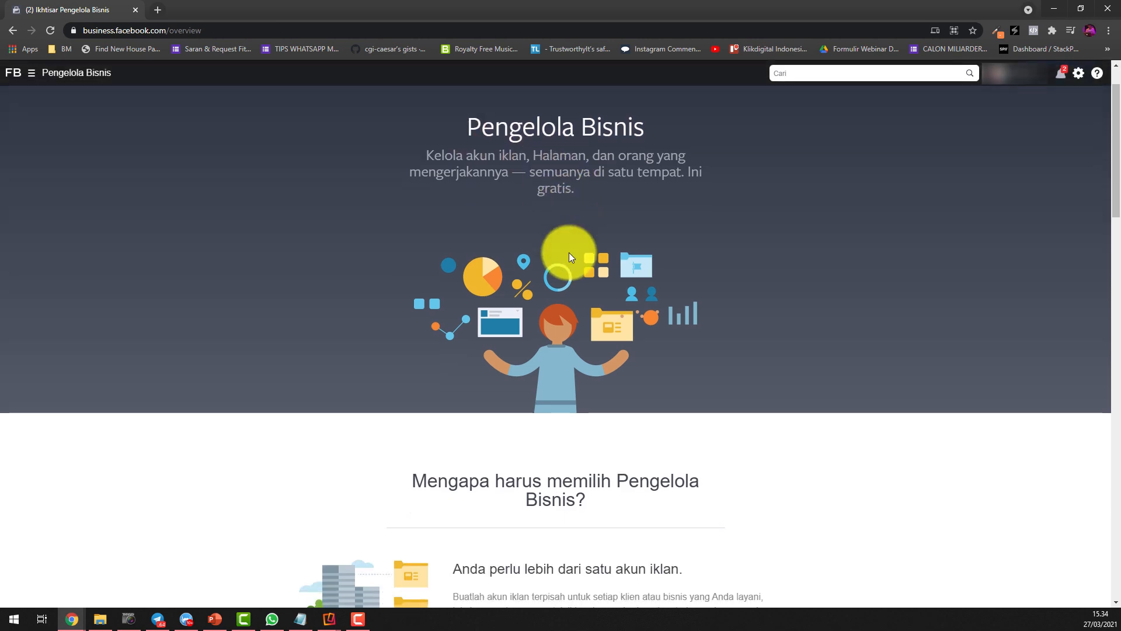
{"action": "scroll", "coordinate": [574, 322], "scroll_direction": "down", "scroll_amount": 14}
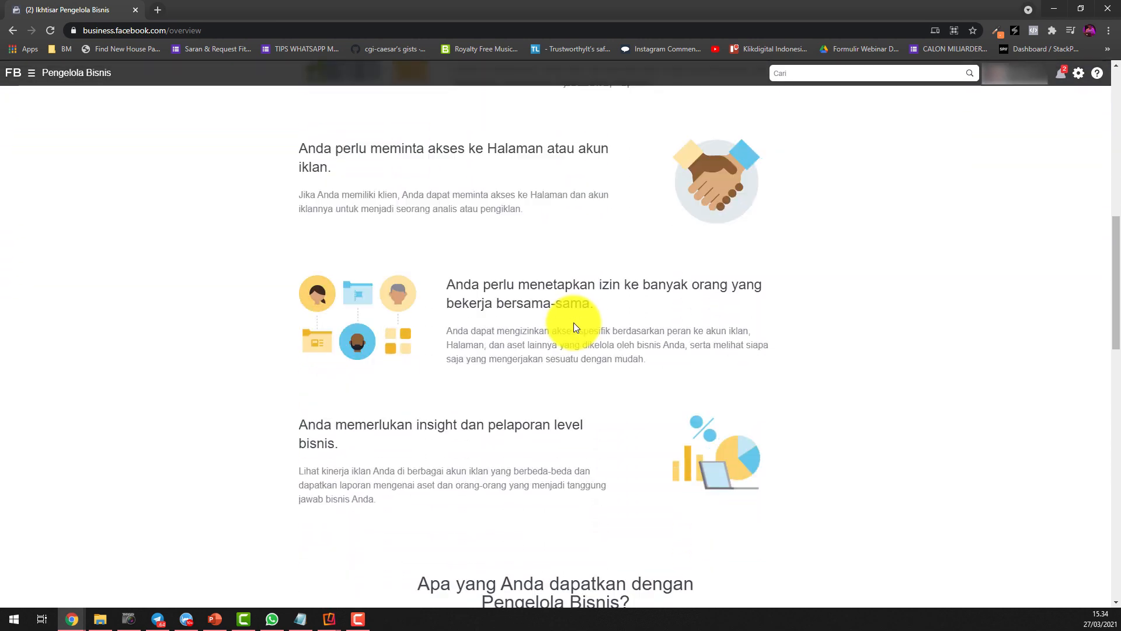
{"action": "scroll", "coordinate": [748, 357], "scroll_direction": "down", "scroll_amount": 3}
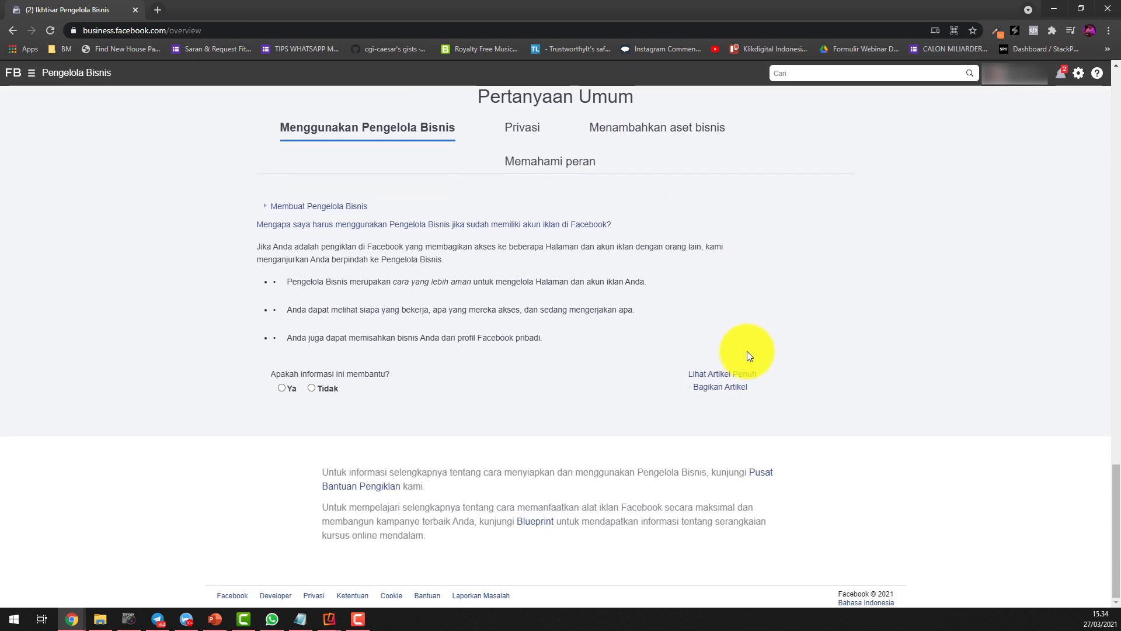
{"action": "scroll", "coordinate": [748, 353], "scroll_direction": "up", "scroll_amount": 15}
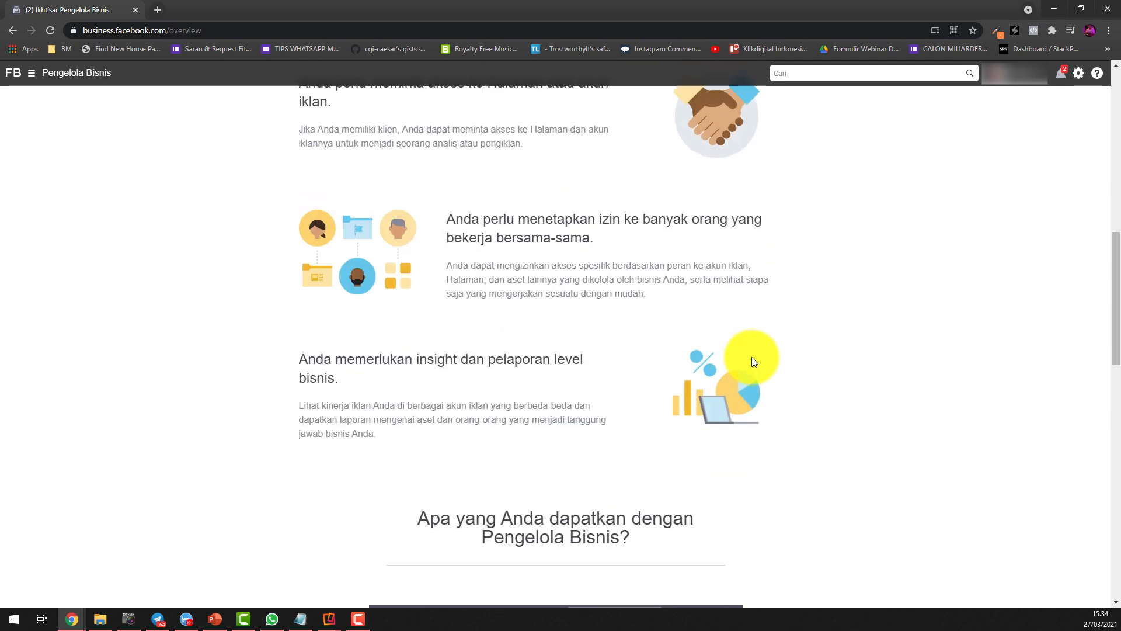
{"action": "scroll", "coordinate": [752, 356], "scroll_direction": "up", "scroll_amount": 11}
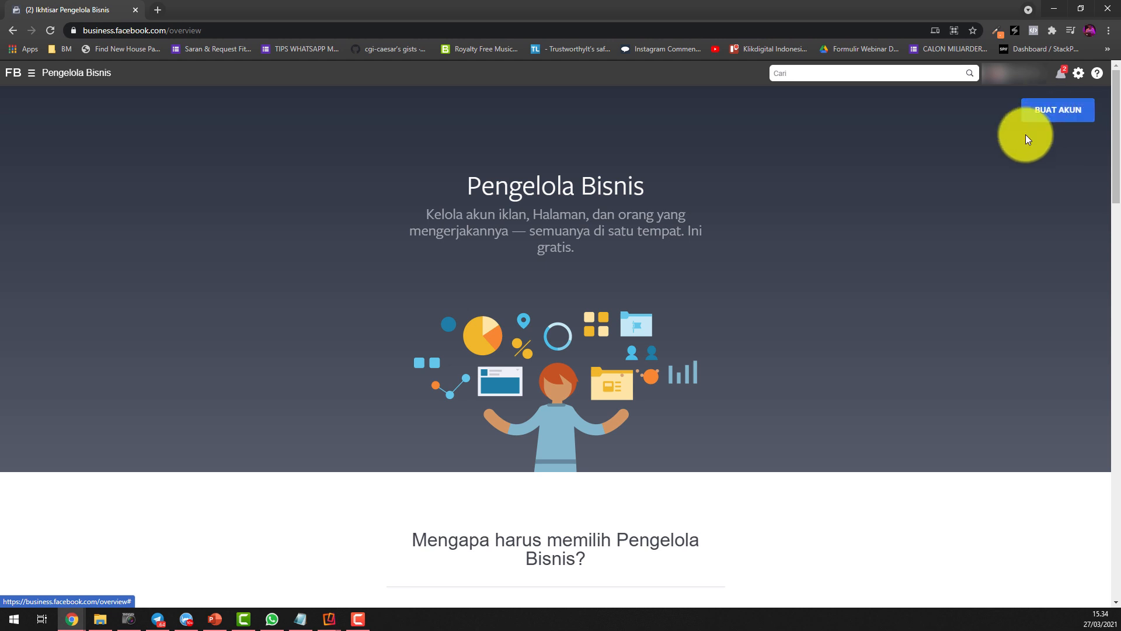
Step: Start creating a Pengelola Bisnis account and enter "Minuman Kekinian" as the business and account name
{"action": "left_click", "coordinate": [1059, 119]}
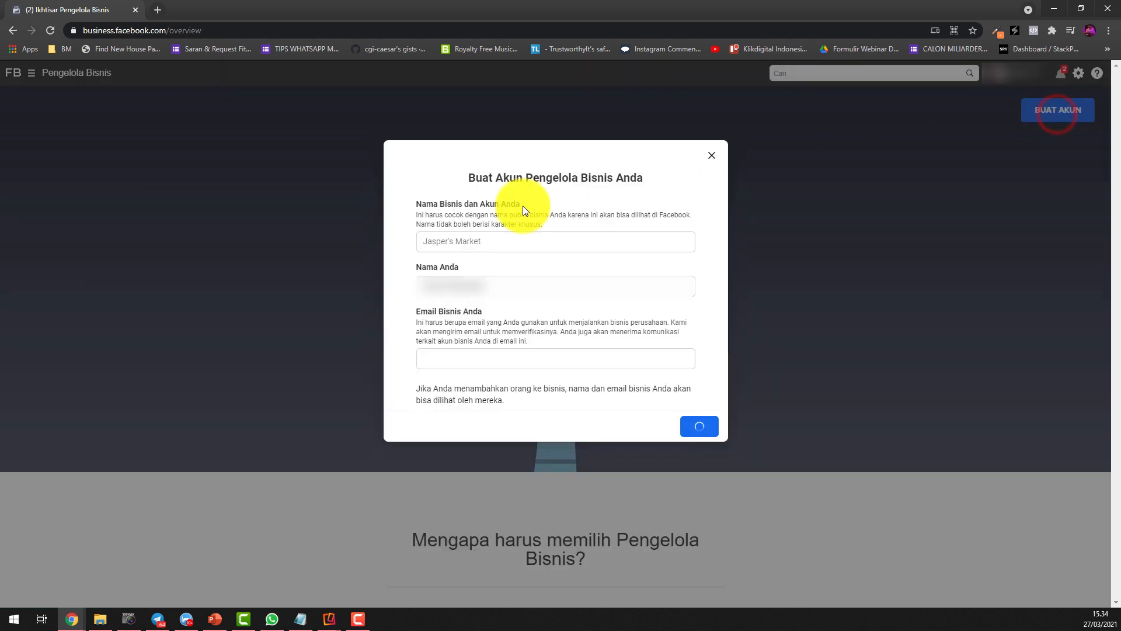
{"action": "left_click", "coordinate": [497, 246]}
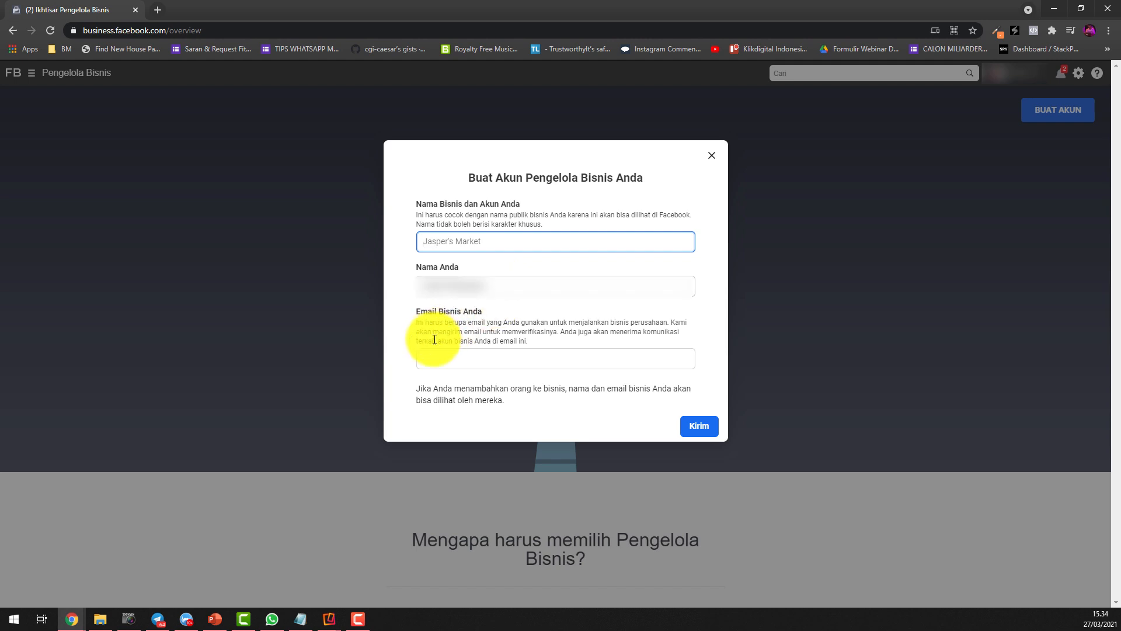
{"action": "left_click", "coordinate": [504, 242]}
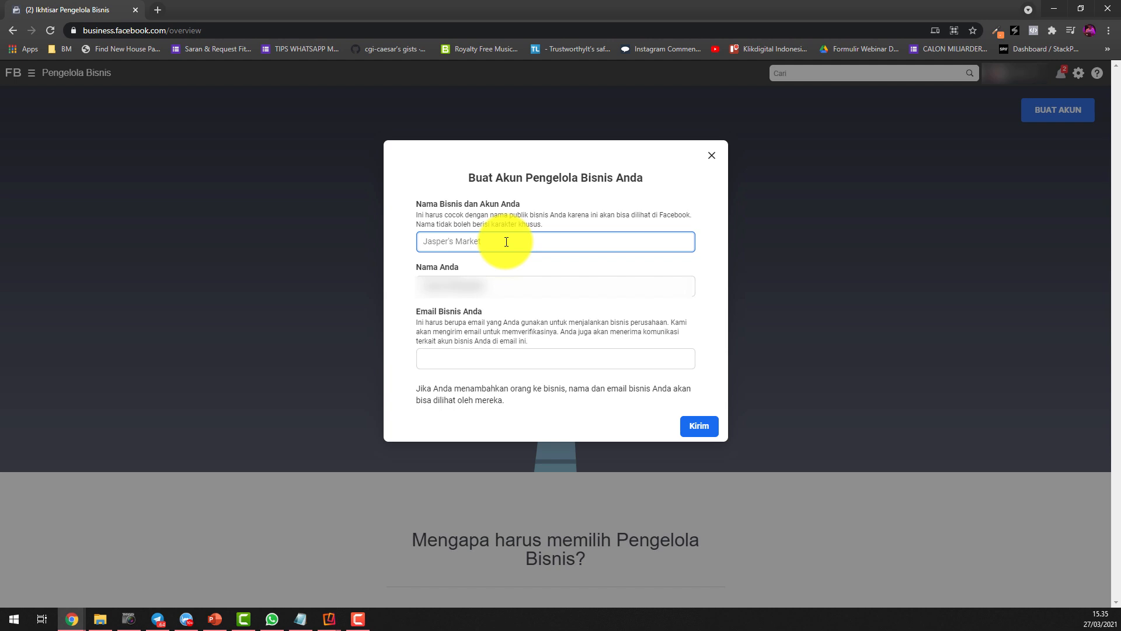
{"action": "type", "text": "MInuman Kekinian"}
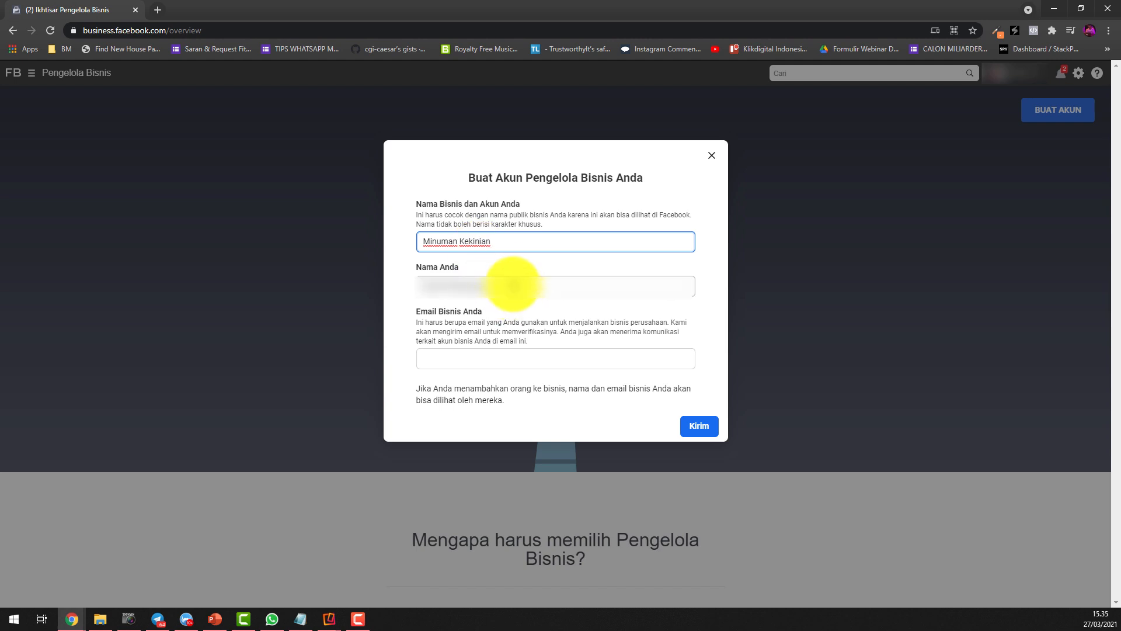
Step: Fill in the business email address and try to submit the account creation form
{"action": "left_click", "coordinate": [514, 285]}
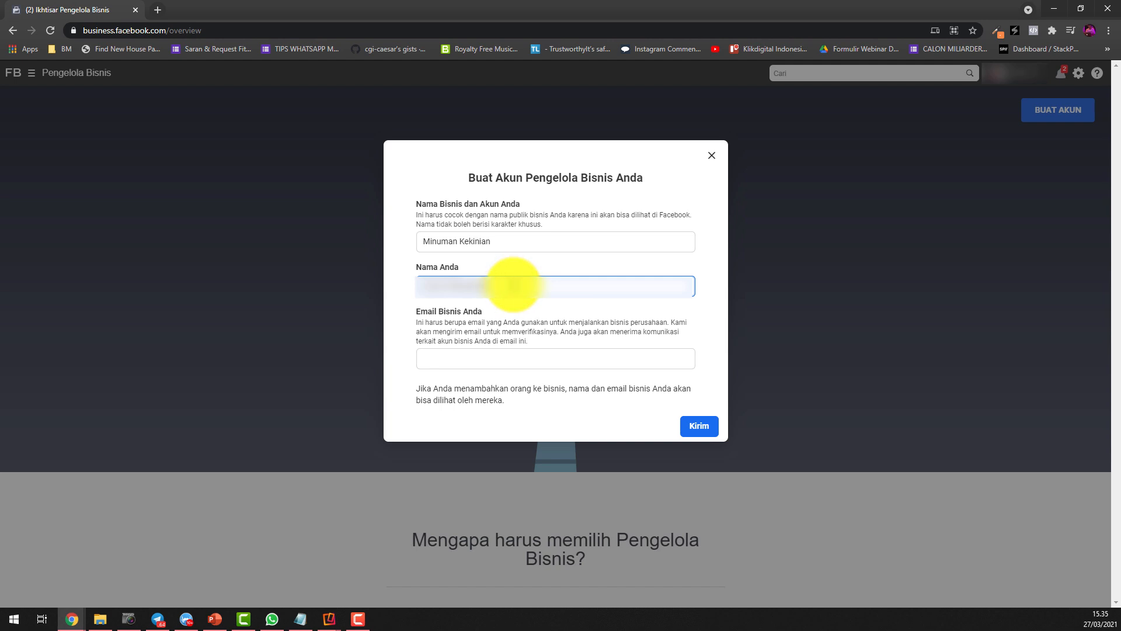
{"action": "left_click", "coordinate": [454, 365]}
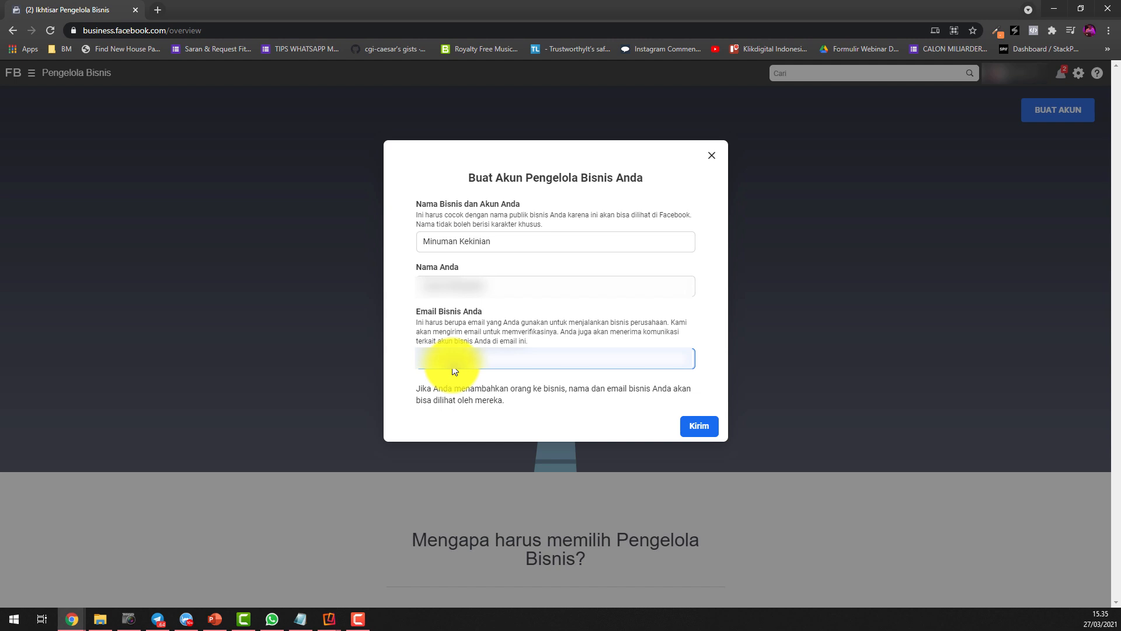
{"action": "type", "text": "mail"}
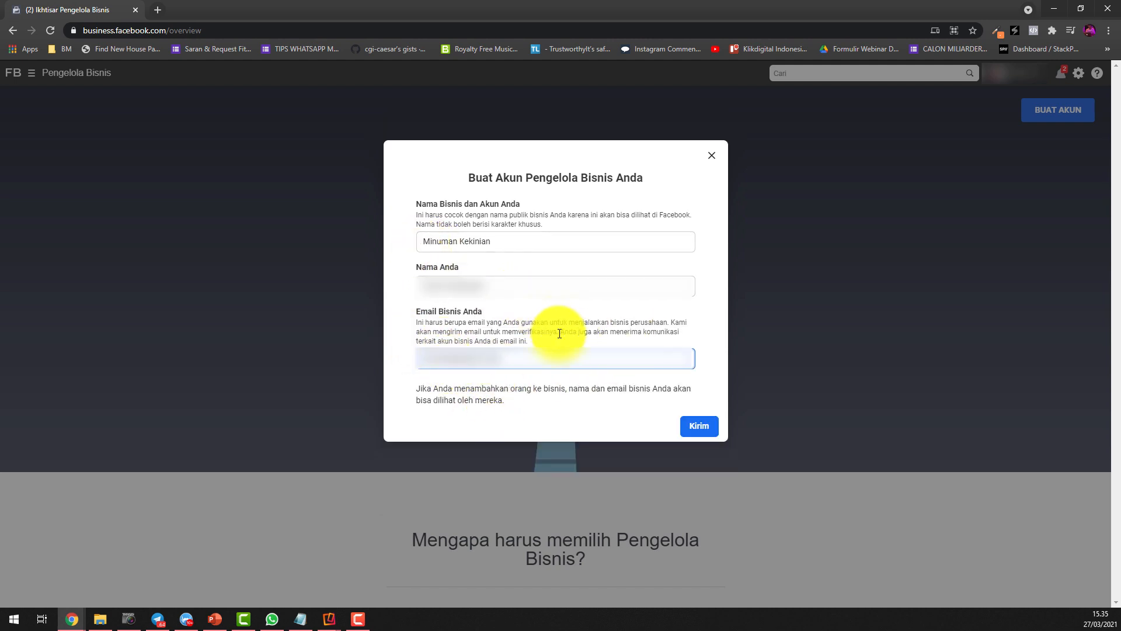
{"action": "left_click", "coordinate": [549, 401]}
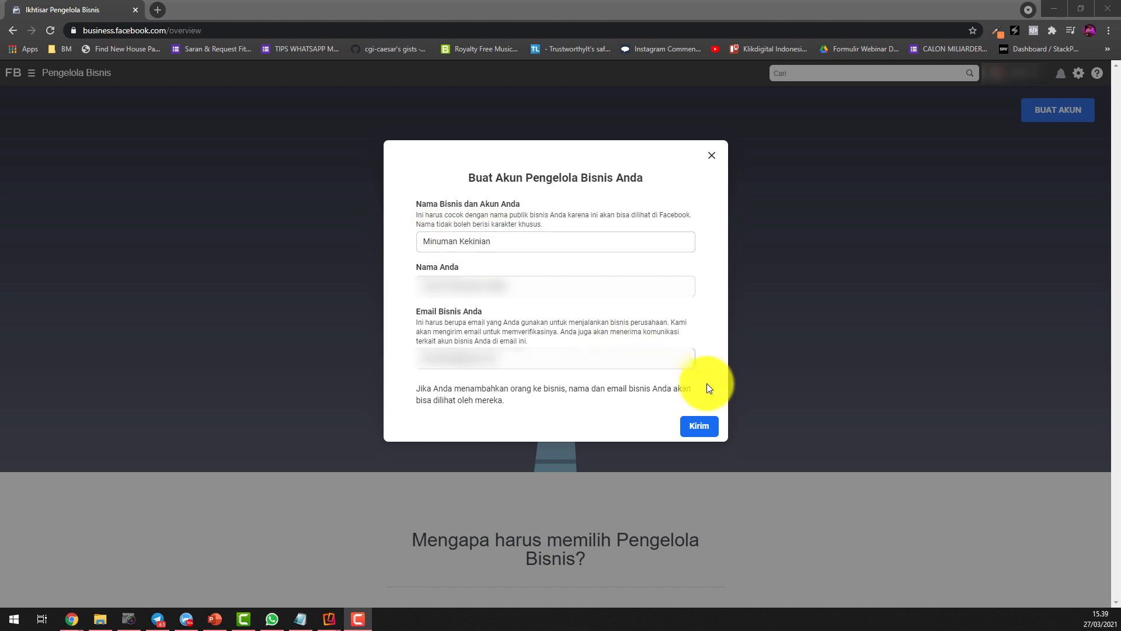
{"action": "left_click", "coordinate": [698, 432]}
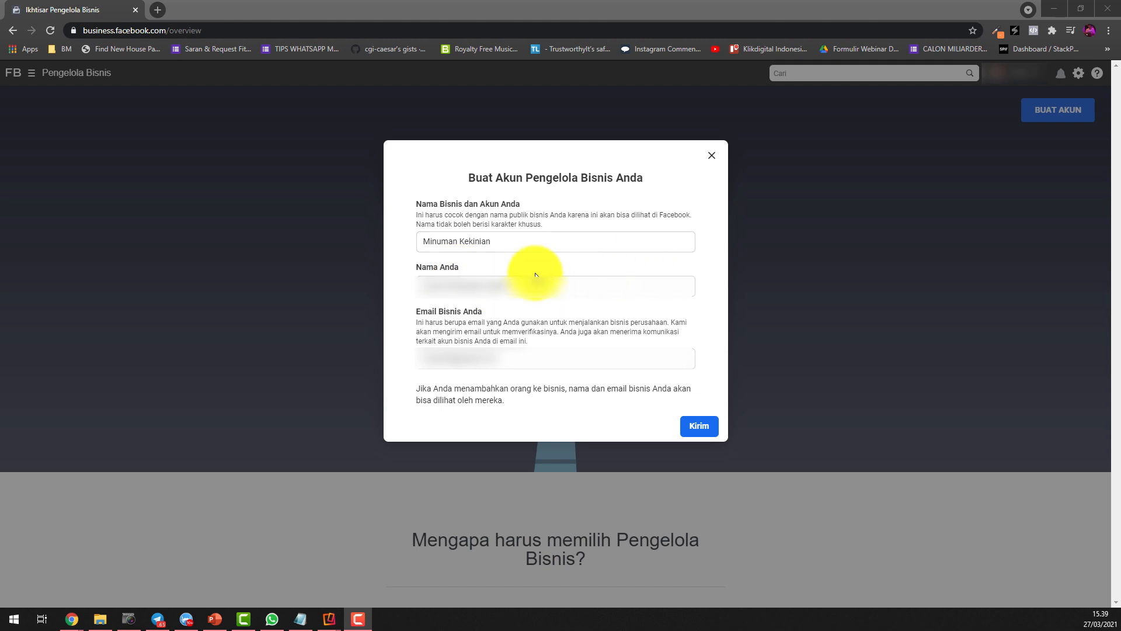
{"action": "left_click", "coordinate": [703, 427]}
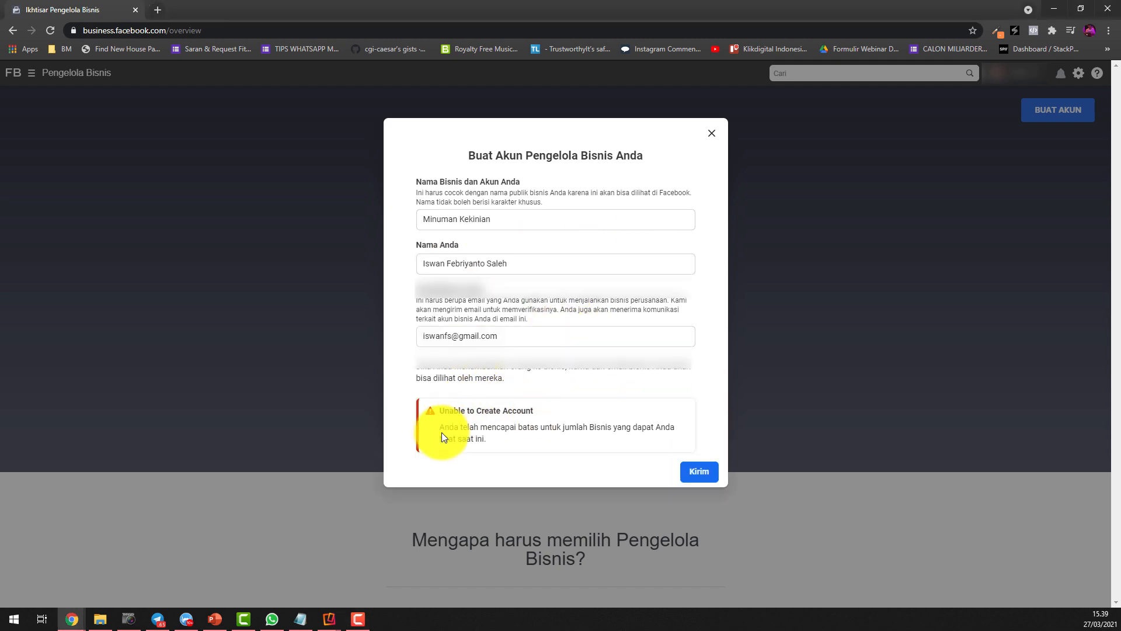
Step: Read the message displayed in the account creation form after the submission
{"action": "left_click_drag", "start_coordinate": [433, 431], "coordinate": [547, 432]}
{"action": "left_click", "coordinate": [531, 440]}
{"action": "left_click", "coordinate": [514, 438]}
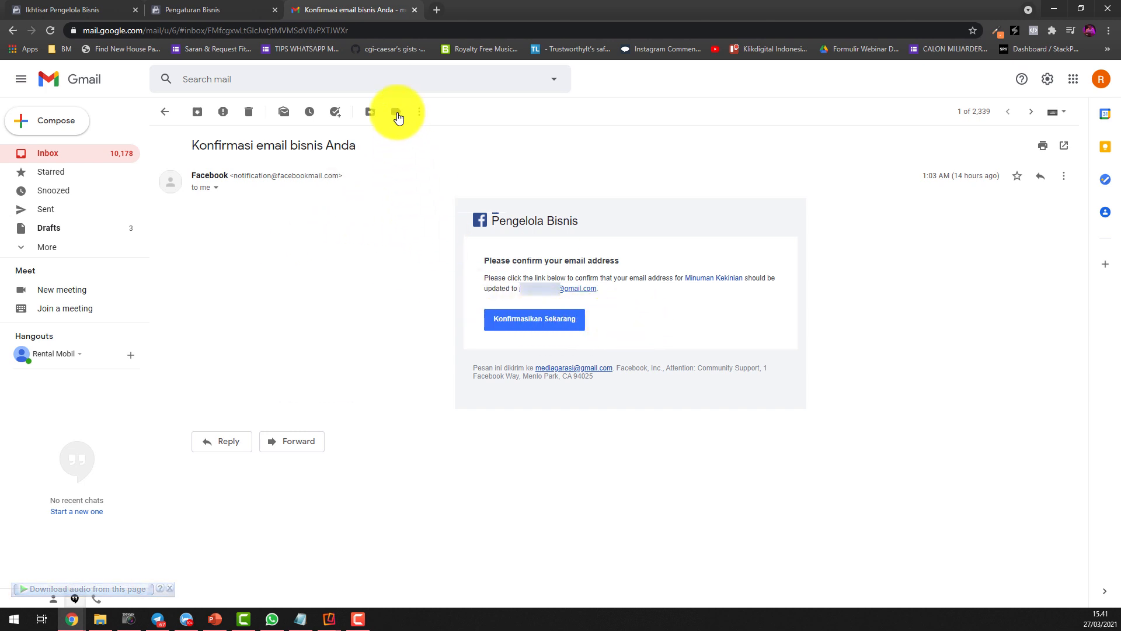
Step: Review the categories of Pengaturan Bisnis in its browser tab and collapse the Pengguna and Akun groups
{"action": "left_click", "coordinate": [218, 9]}
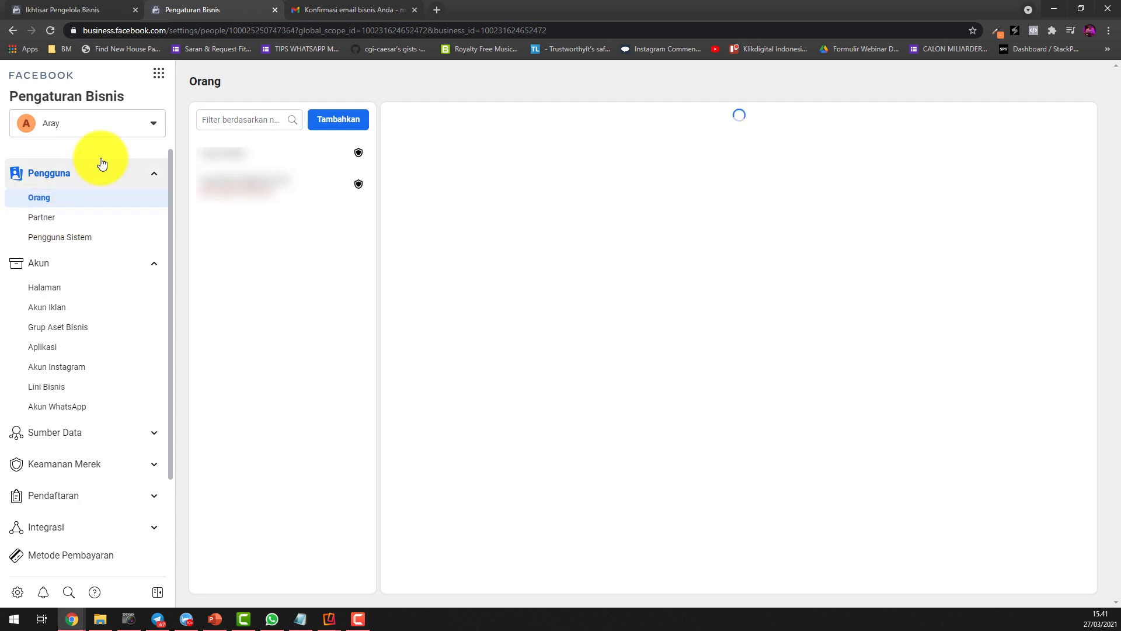
{"action": "scroll", "coordinate": [88, 360], "scroll_direction": "down", "scroll_amount": 2}
{"action": "scroll", "coordinate": [88, 351], "scroll_direction": "up", "scroll_amount": 2}
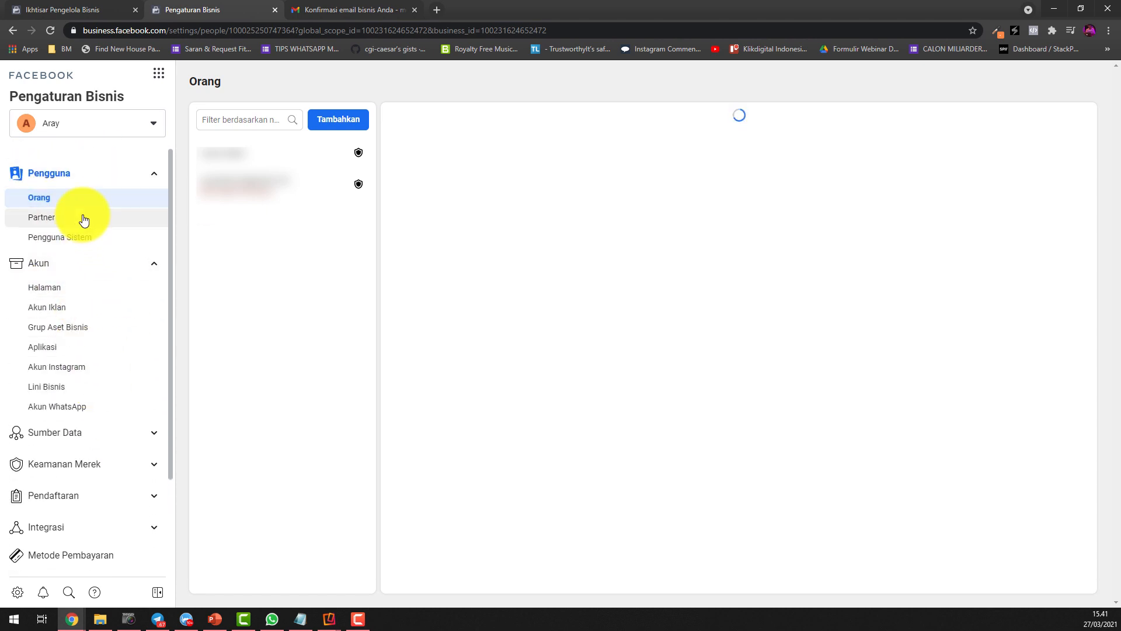
{"action": "scroll", "coordinate": [76, 263], "scroll_direction": "down", "scroll_amount": 2}
{"action": "scroll", "coordinate": [84, 272], "scroll_direction": "up", "scroll_amount": 2}
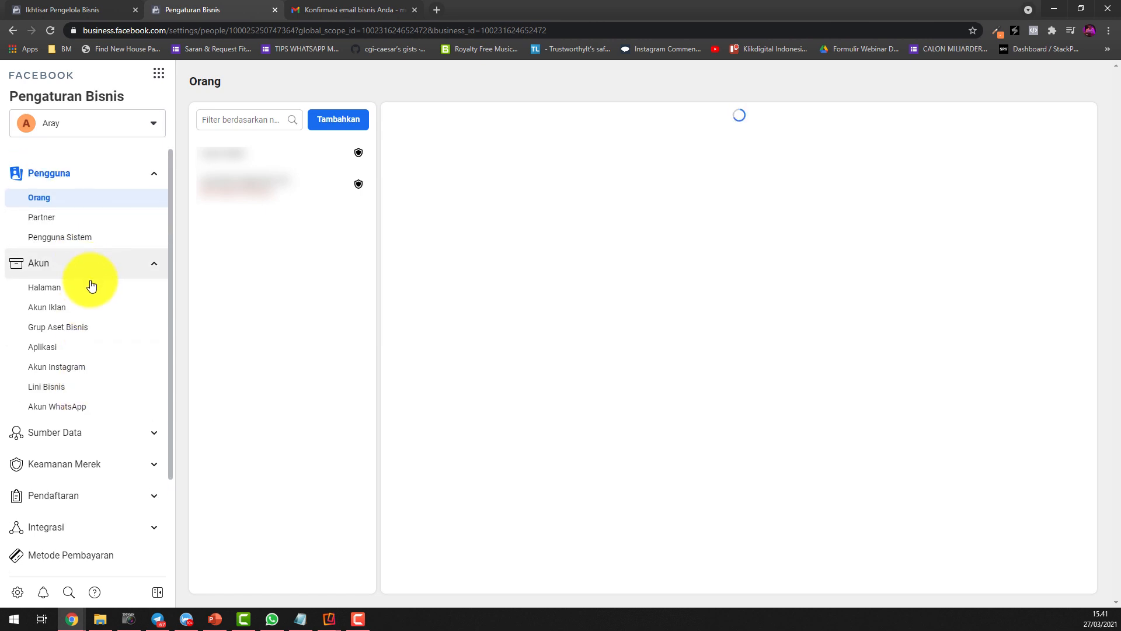
{"action": "scroll", "coordinate": [80, 371], "scroll_direction": "down", "scroll_amount": 2}
{"action": "scroll", "coordinate": [80, 371], "scroll_direction": "up", "scroll_amount": 2}
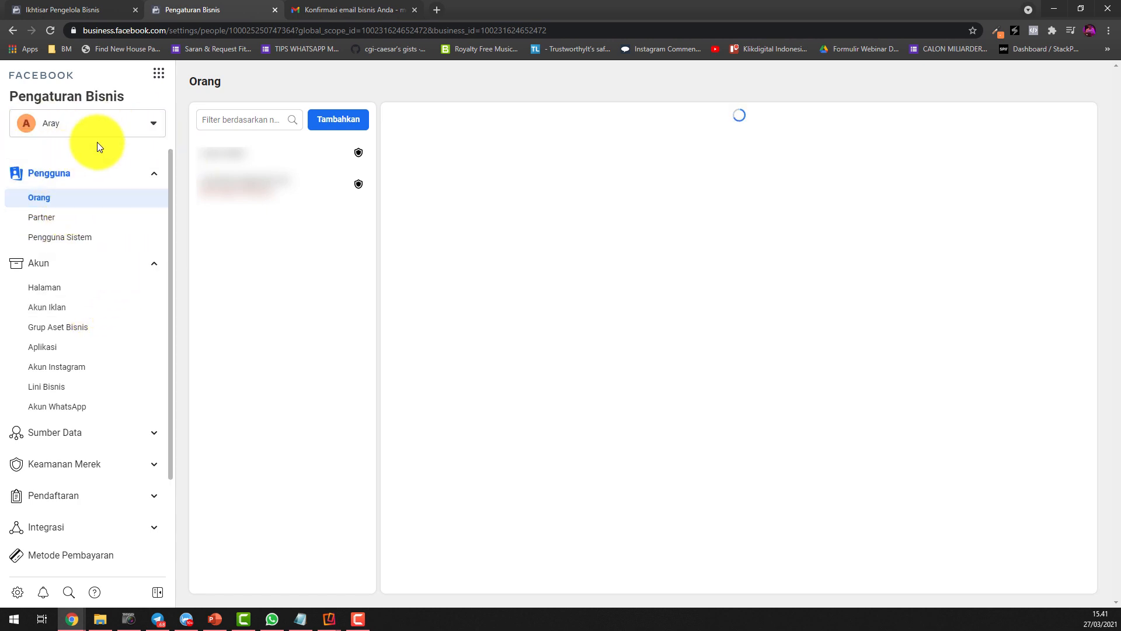
{"action": "left_click", "coordinate": [156, 173]}
{"action": "left_click", "coordinate": [156, 205]}
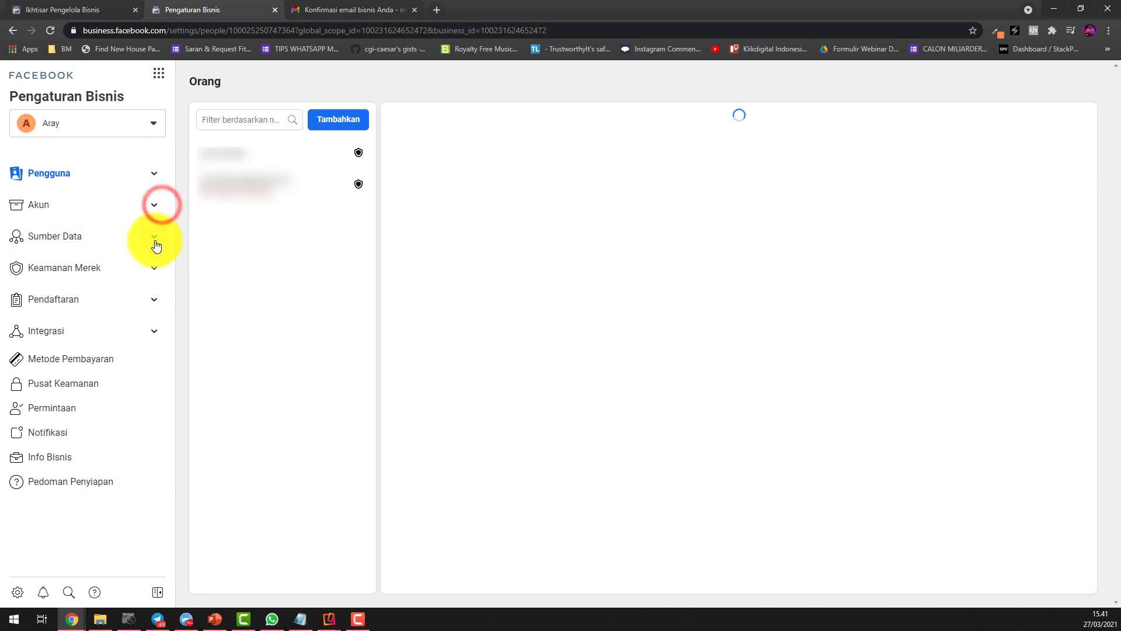
Step: Examine the Undang Orang form under Pengguna > Orang, switch Akses admin on and off, and close the form without inviting anyone
{"action": "left_click", "coordinate": [69, 174]}
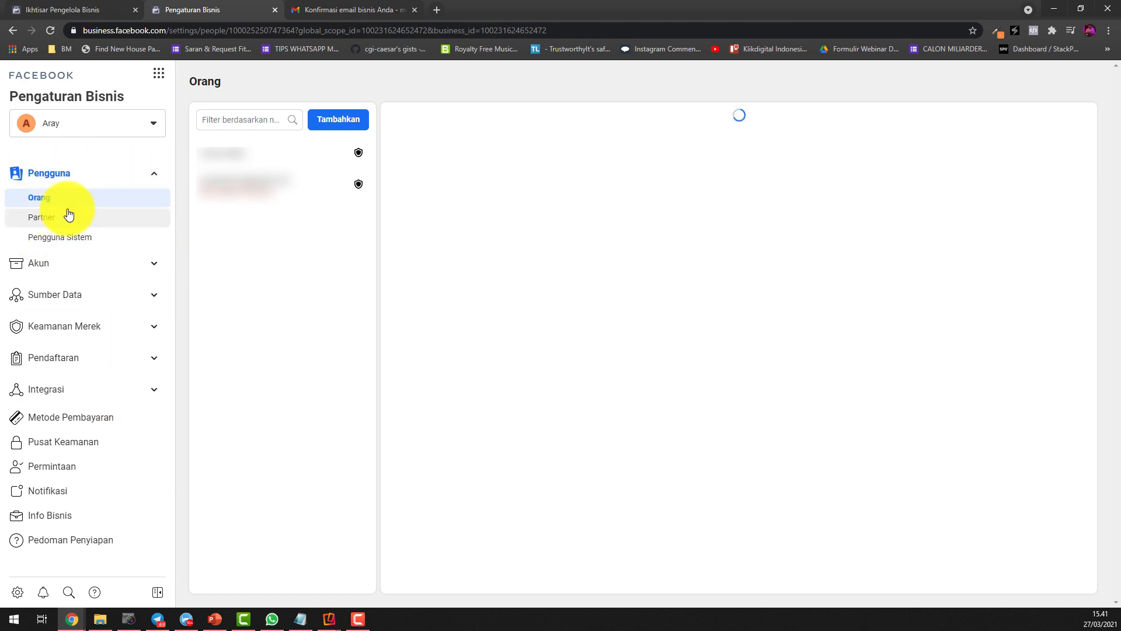
{"action": "left_click", "coordinate": [45, 201]}
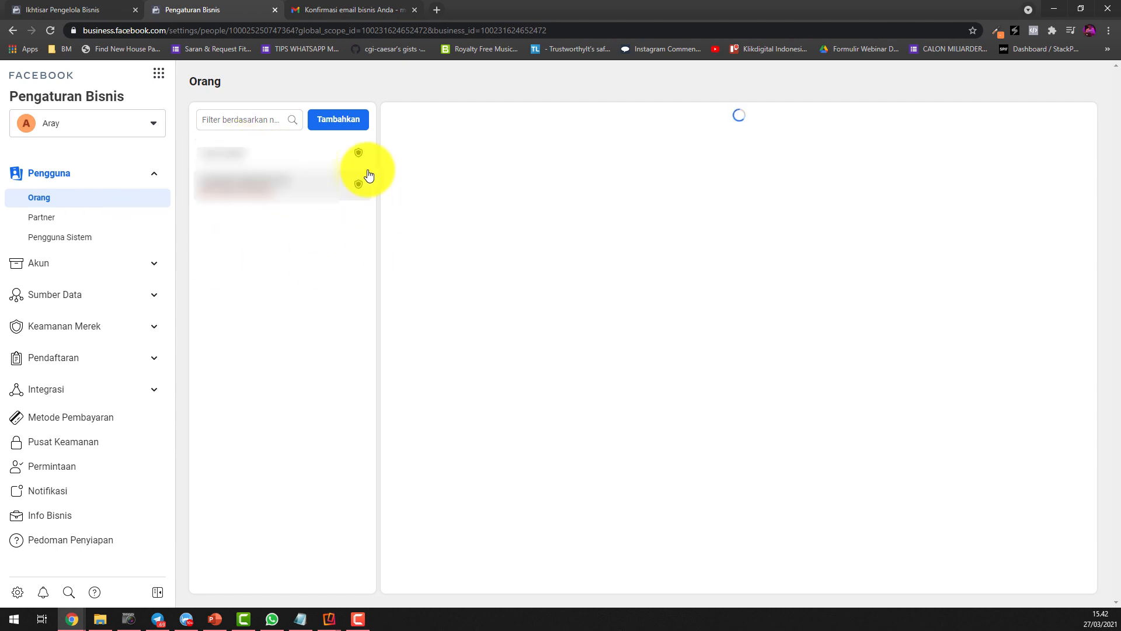
{"action": "left_click", "coordinate": [339, 125]}
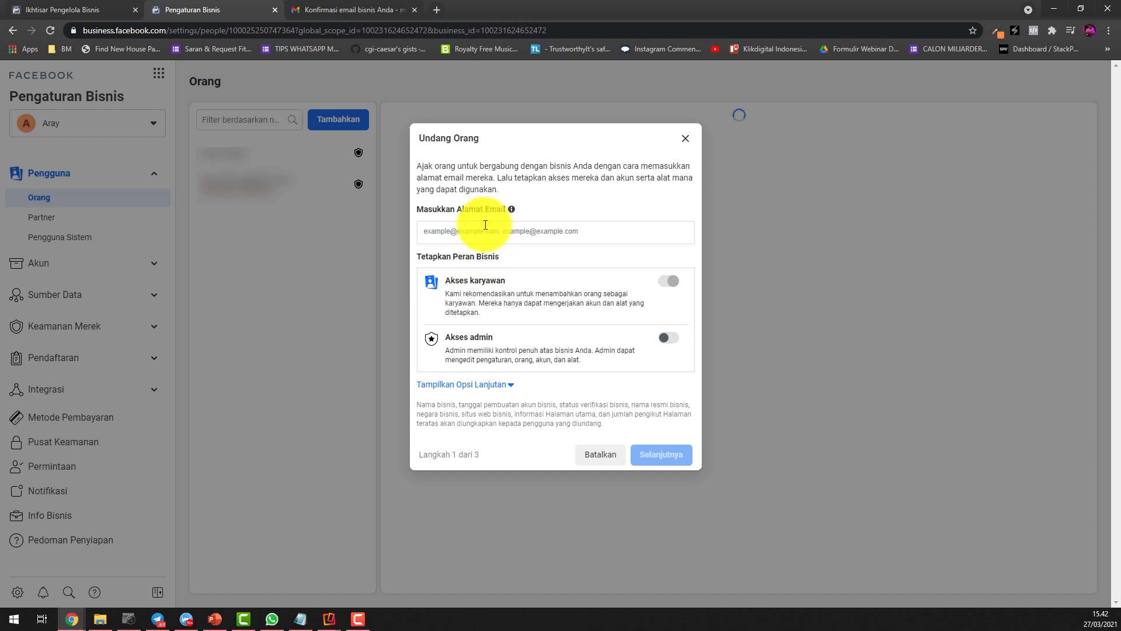
{"action": "left_click", "coordinate": [484, 226]}
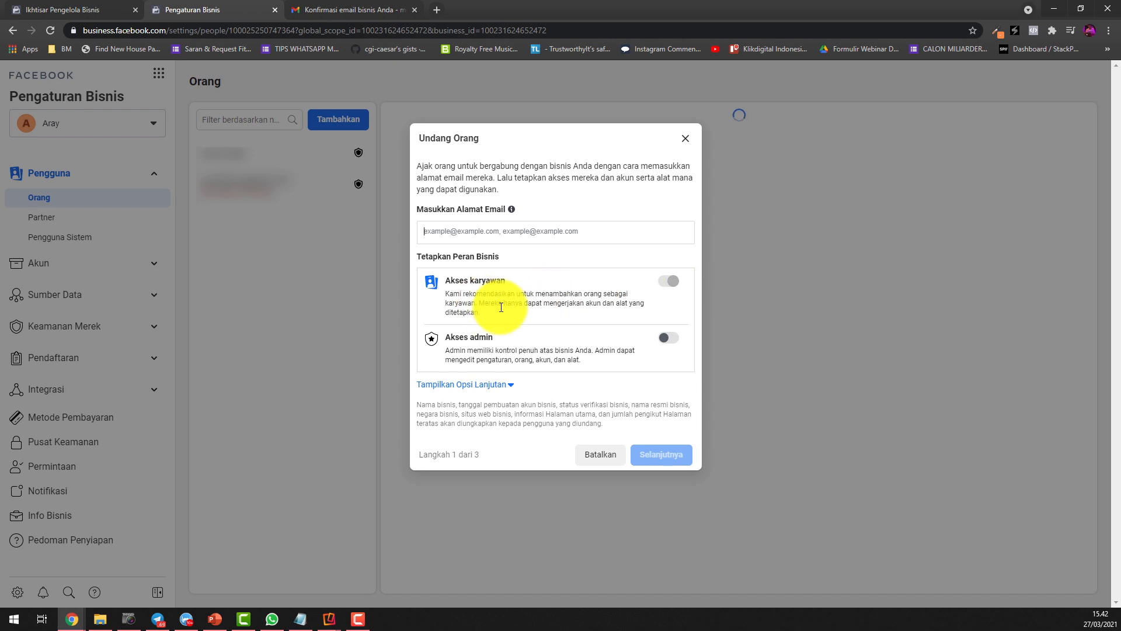
{"action": "left_click", "coordinate": [672, 338]}
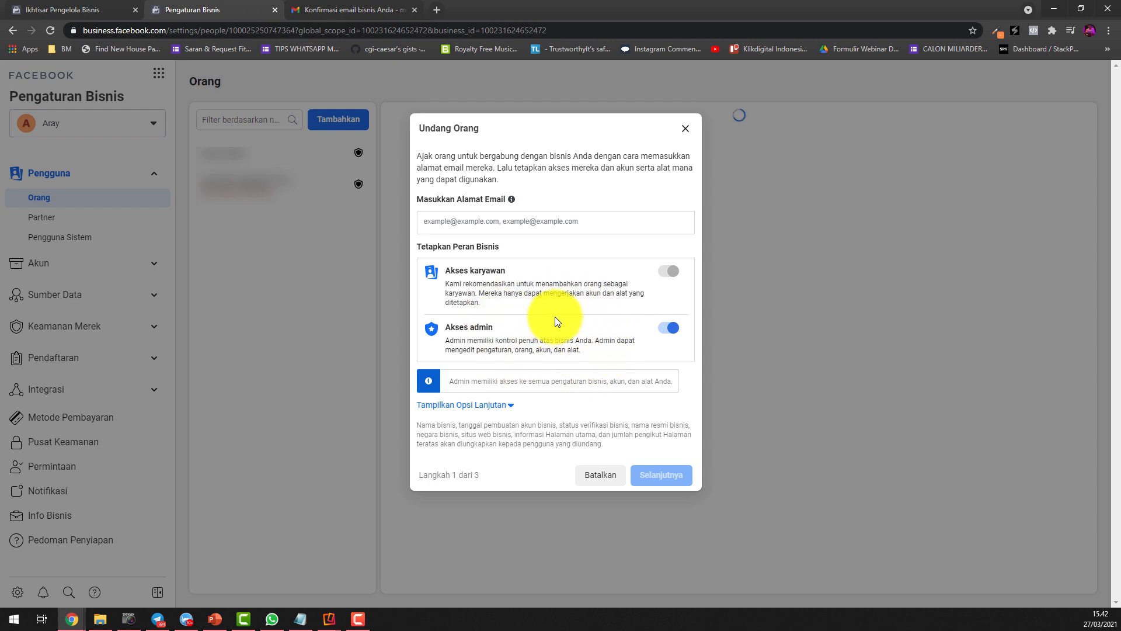
{"action": "left_click", "coordinate": [665, 331]}
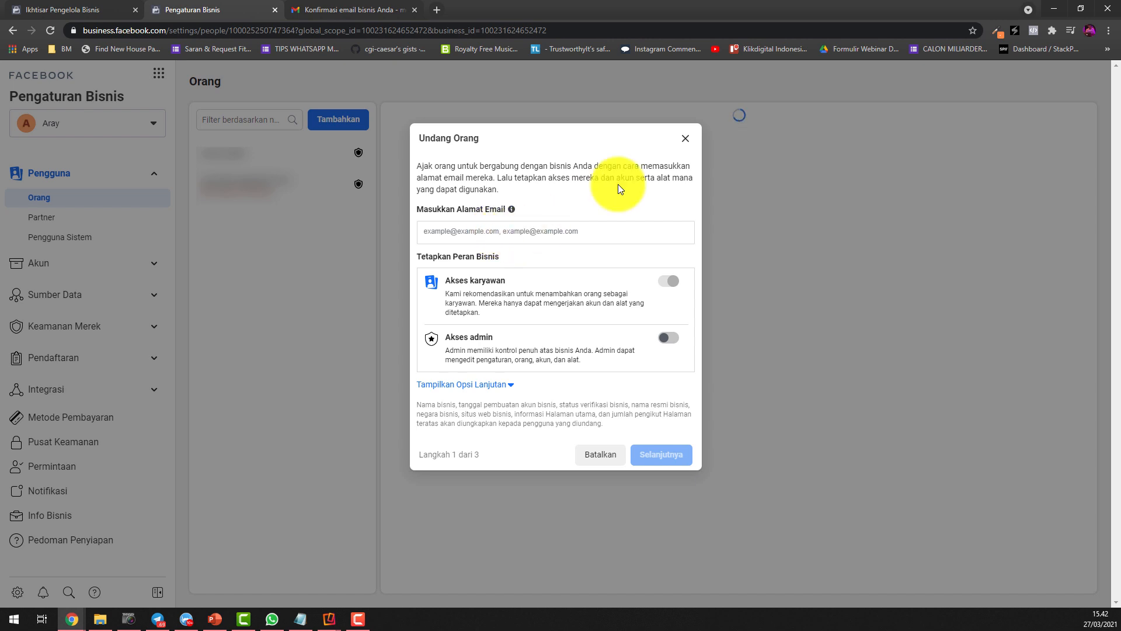
{"action": "left_click", "coordinate": [687, 142]}
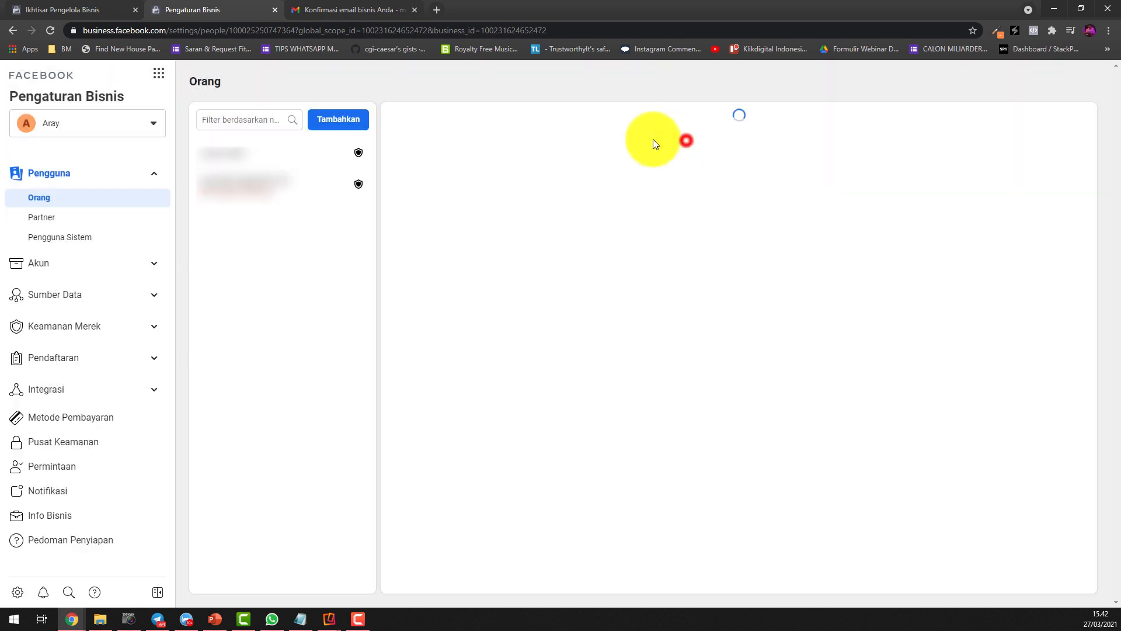
Step: View the Partner, Pengguna Sistem and Orang pages, expand the Akun group, and open its Akun Iklan page
{"action": "left_click", "coordinate": [41, 217]}
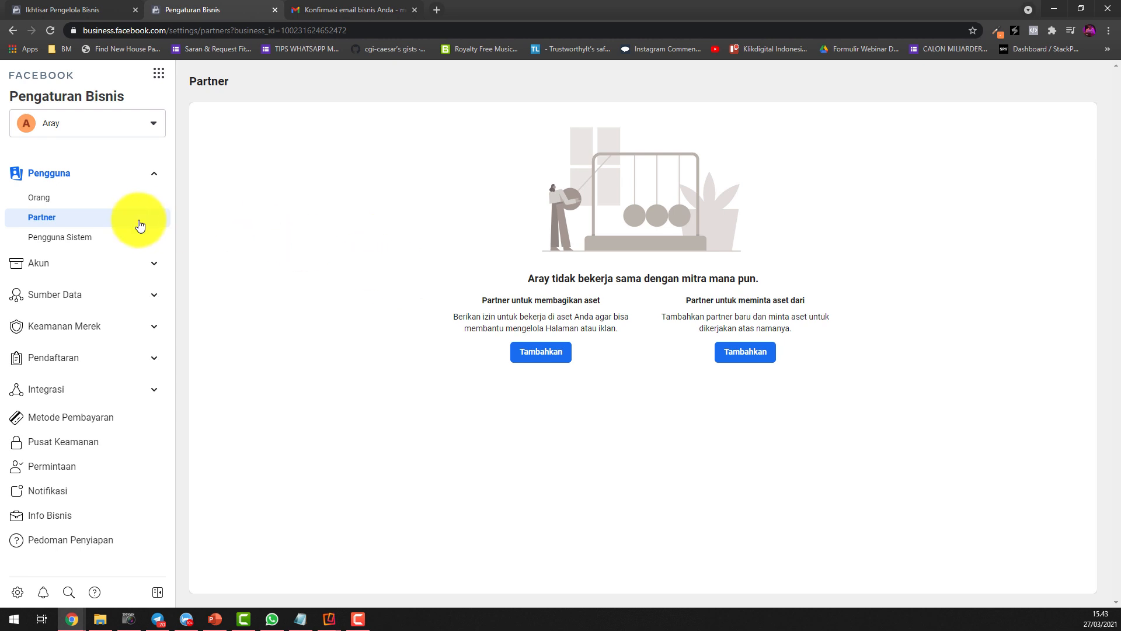
{"action": "left_click", "coordinate": [67, 237]}
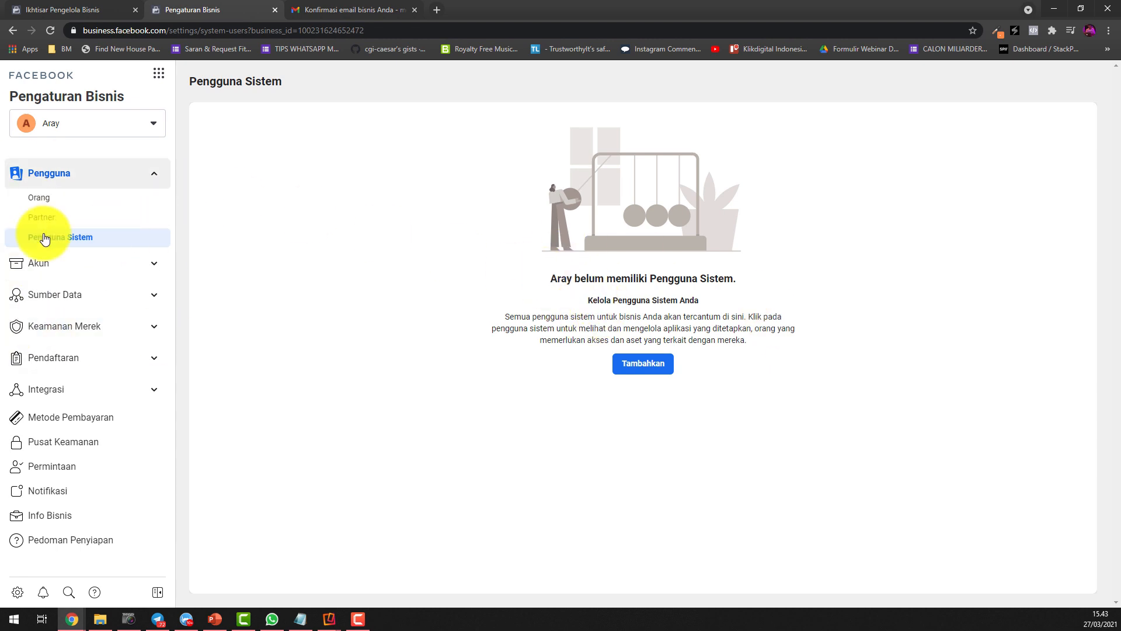
{"action": "left_click", "coordinate": [153, 267]}
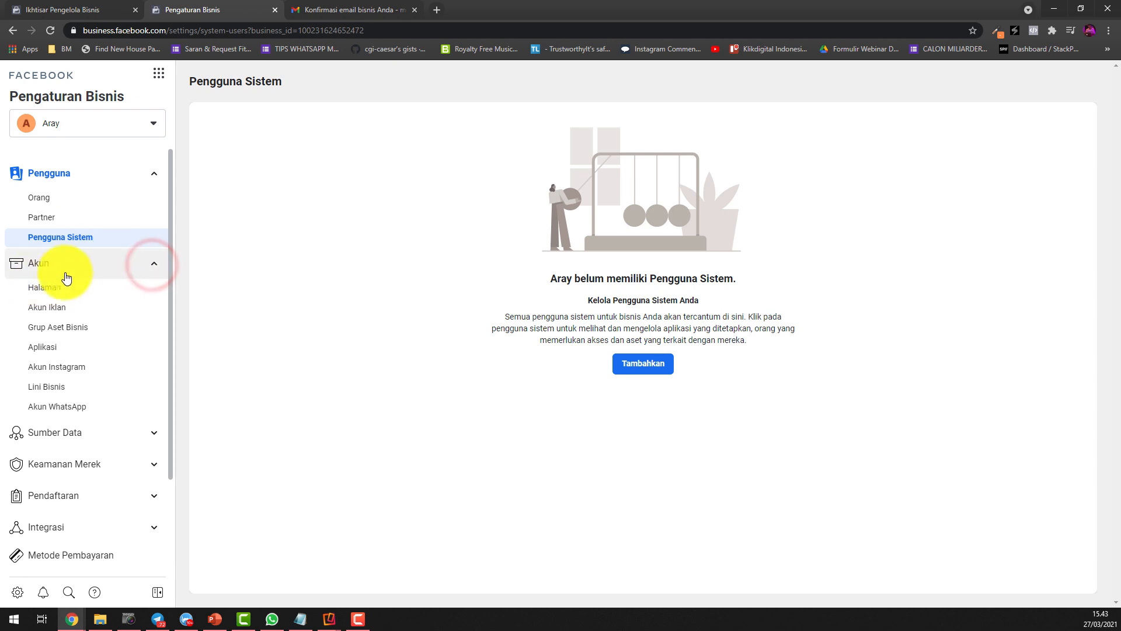
{"action": "left_click", "coordinate": [54, 201]}
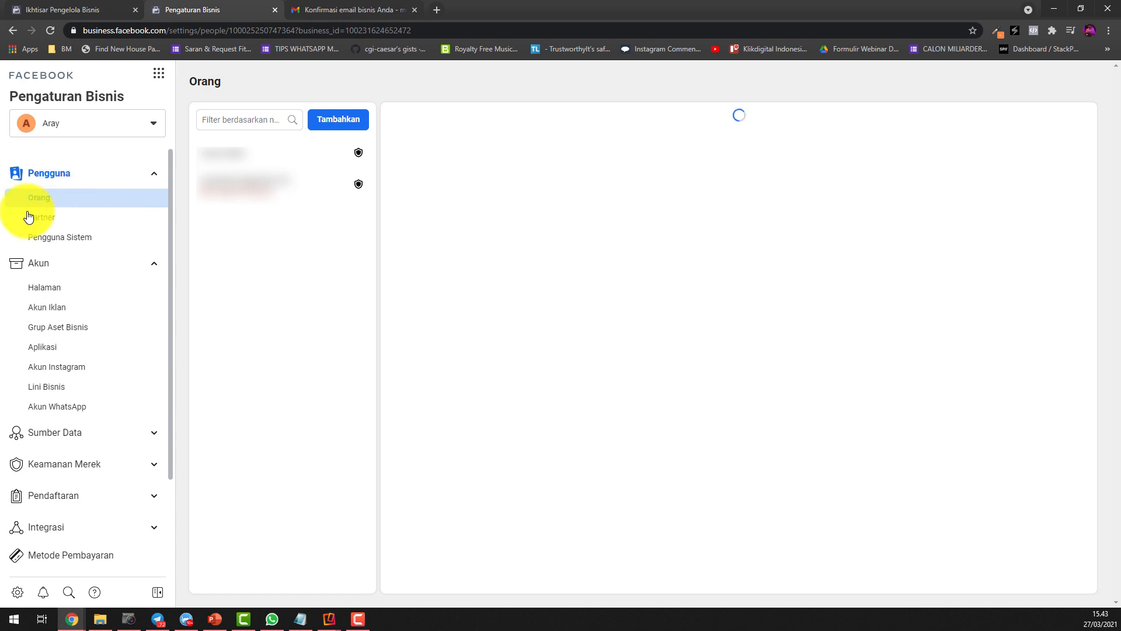
{"action": "left_click", "coordinate": [55, 307]}
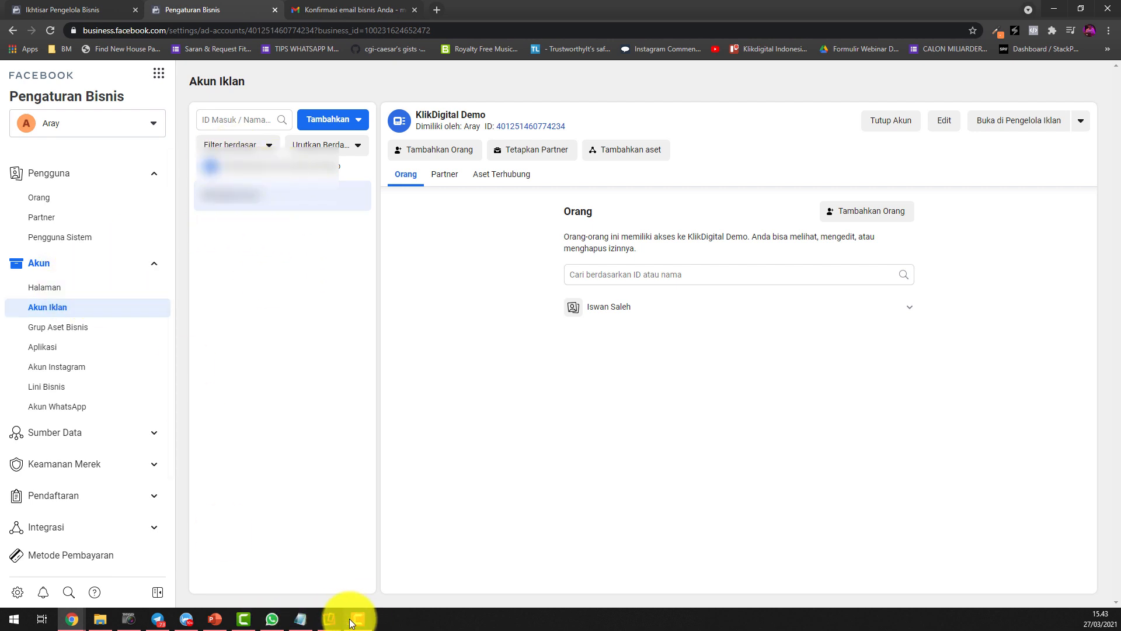
Step: Bring up the handwritten Bisnis Manager whiteboard to review the ad account diagram, and return to the Pengaturan Bisnis window in Chrome
{"action": "mouse_move", "coordinate": [331, 621]}
{"action": "left_click", "coordinate": [356, 584]}
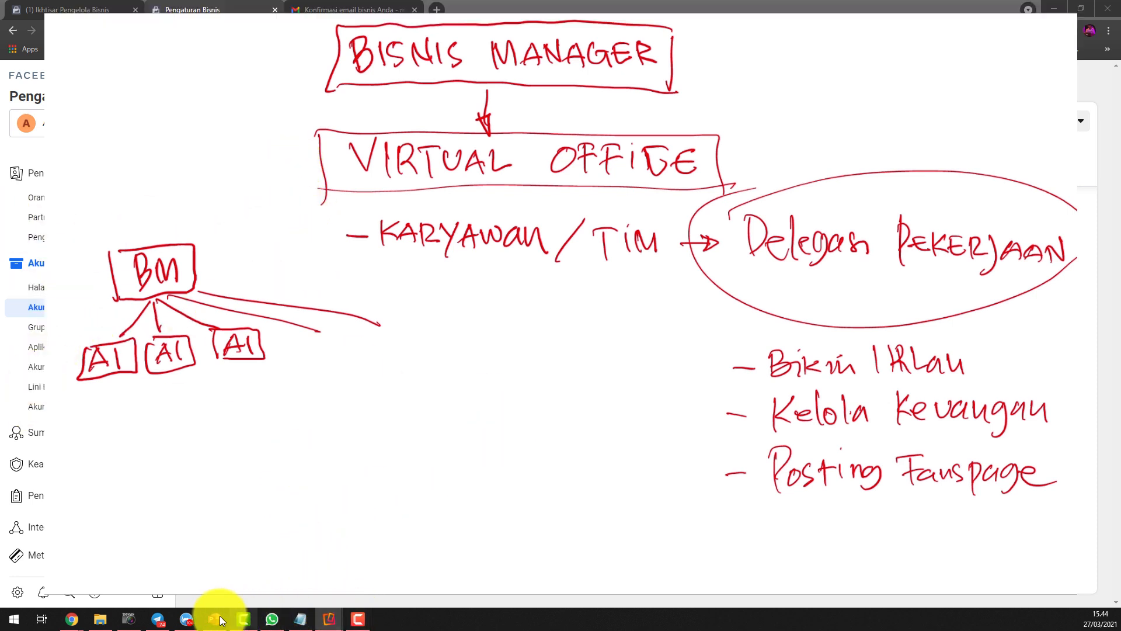
{"action": "mouse_move", "coordinate": [73, 620]}
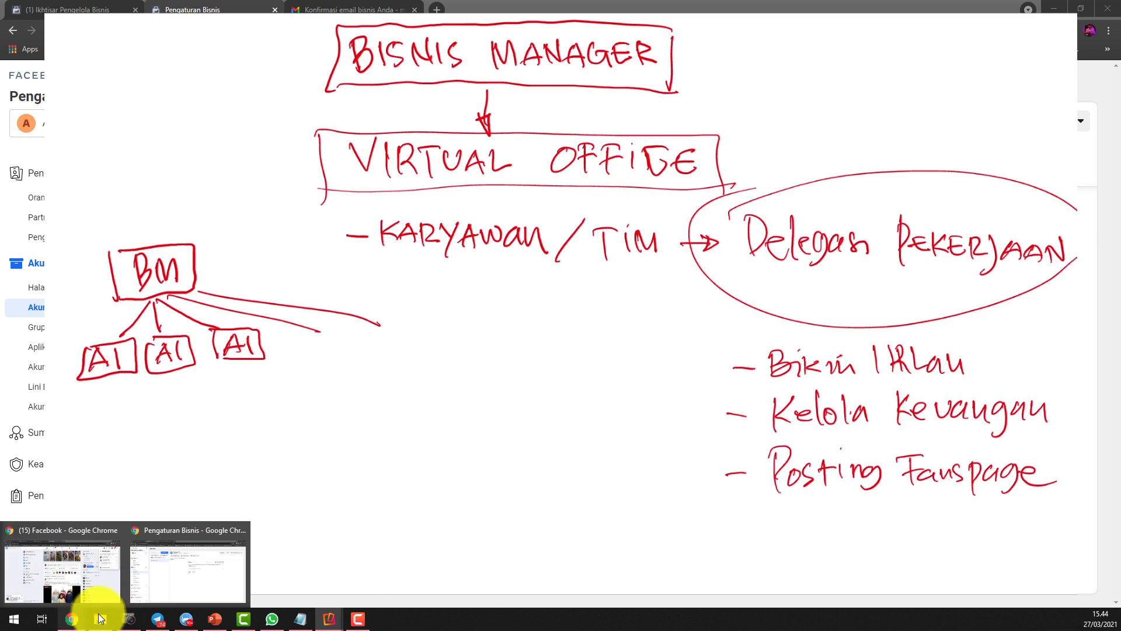
{"action": "left_click", "coordinate": [167, 582]}
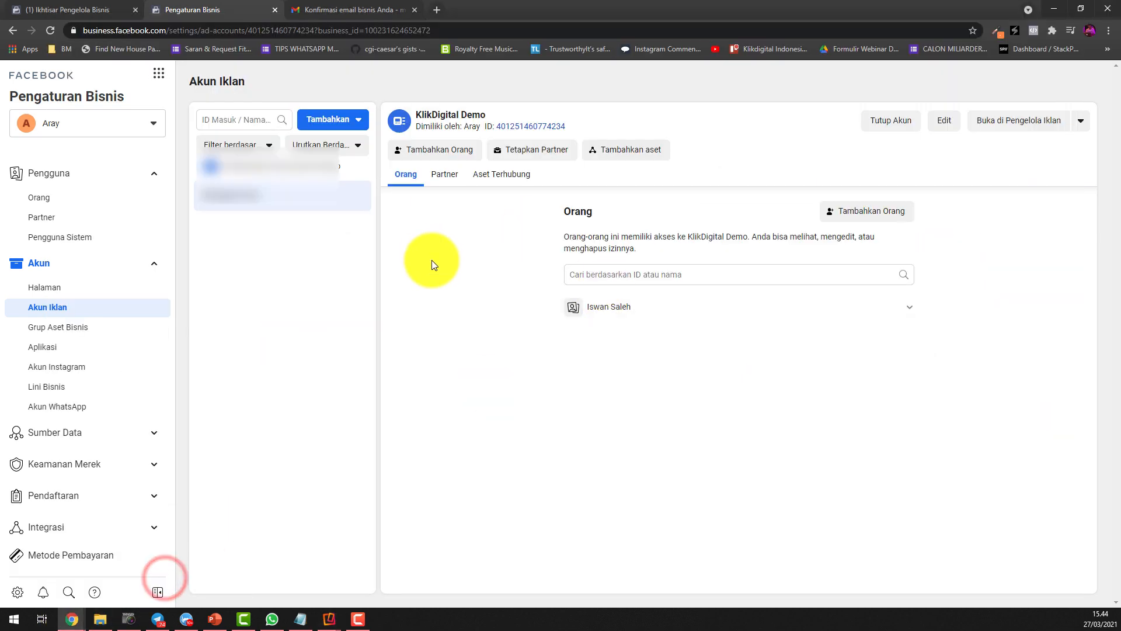